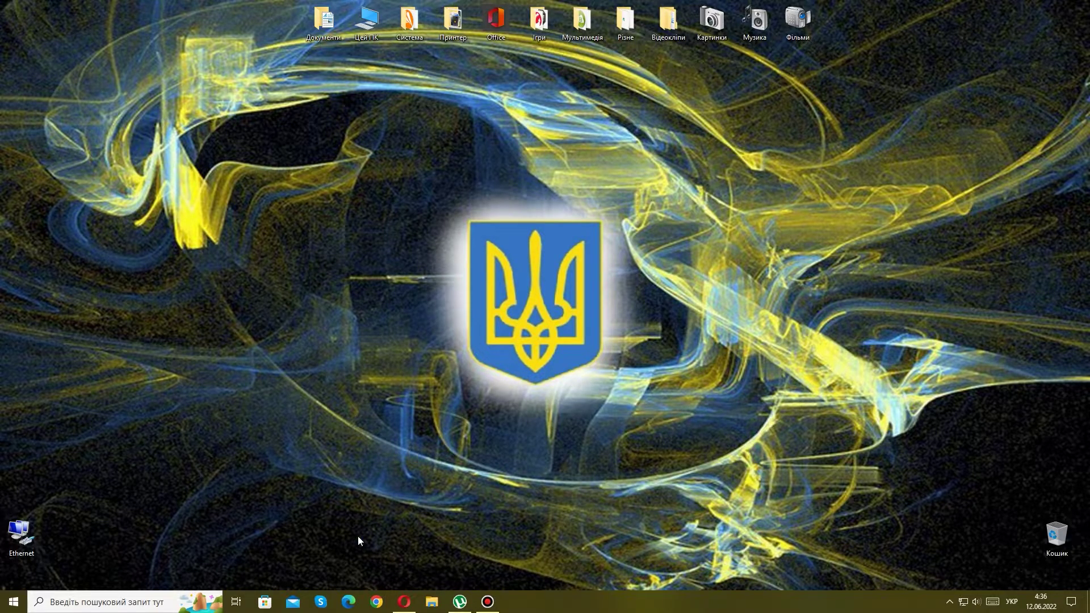
Step: Open the router's web interface at 192.168.88.1 in Chrome
click(376, 603)
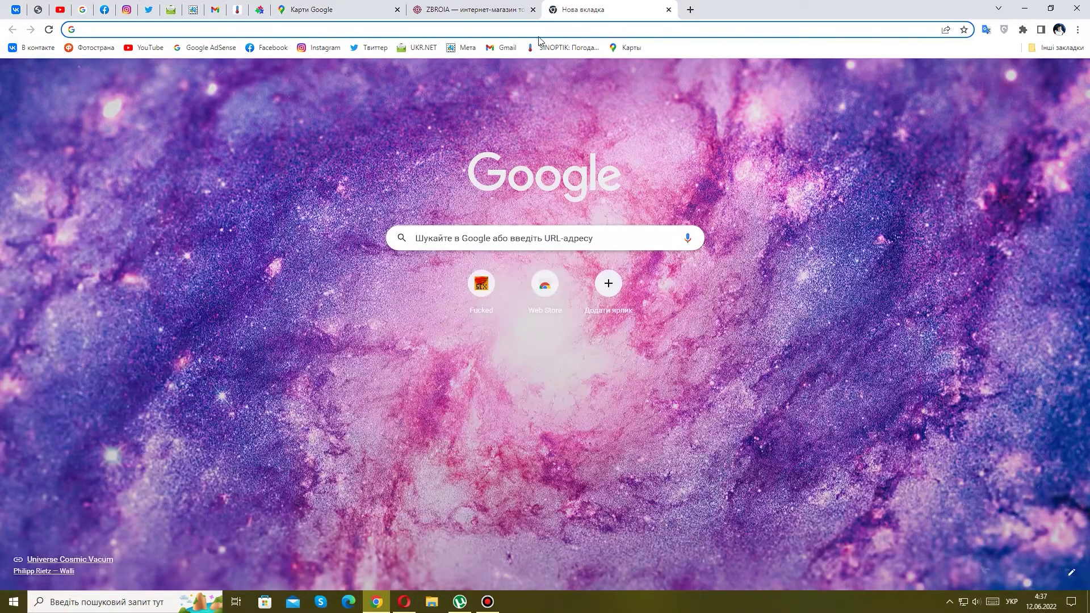
click(357, 29)
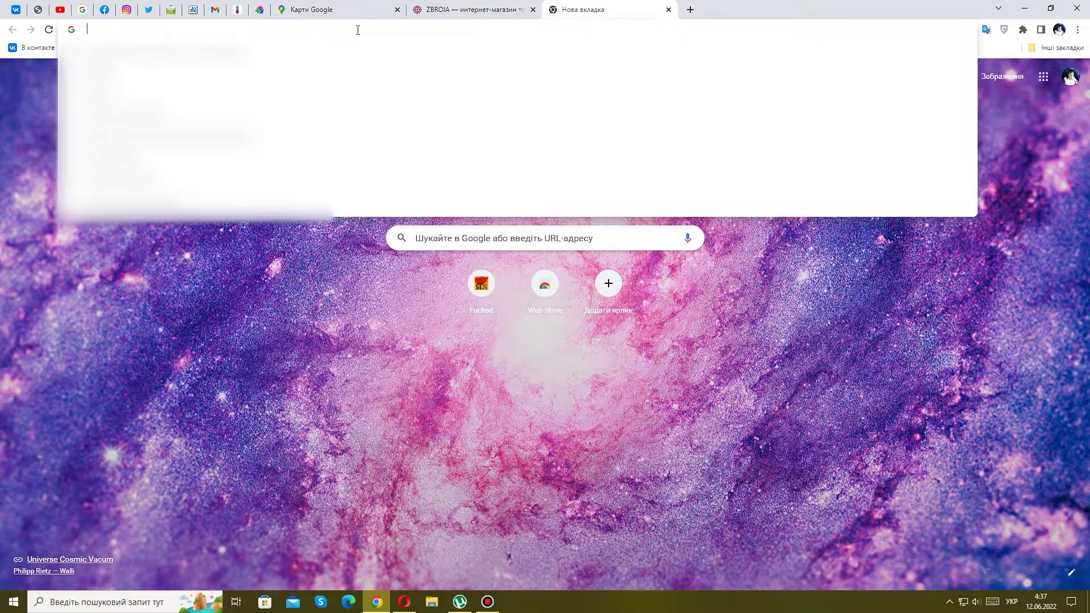
text(192.)
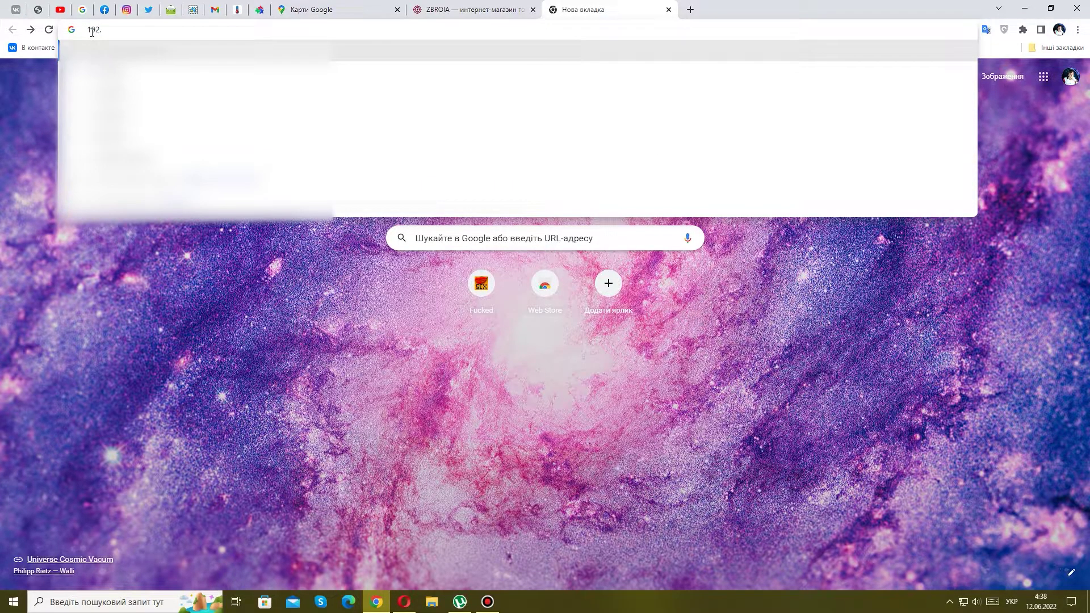
text(168.88.1)
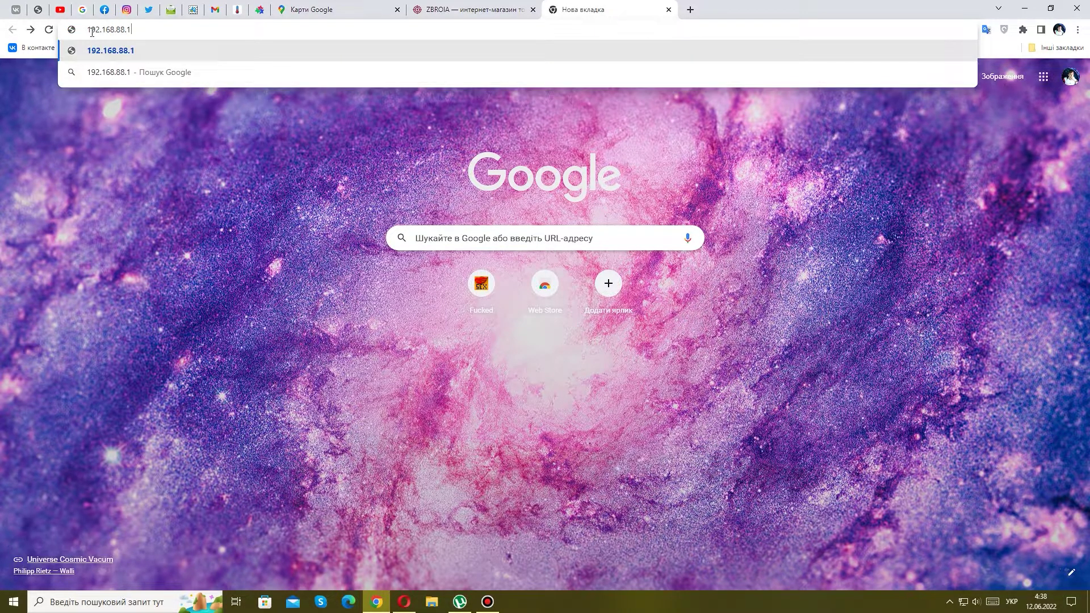
key(Return)
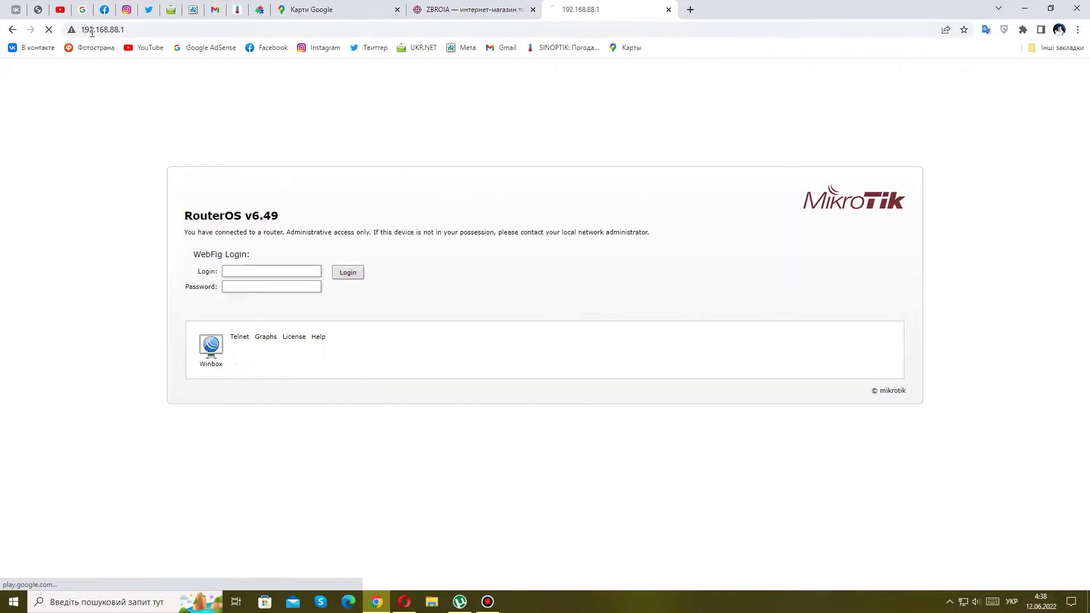
Step: Enter the router's account password and log in to WebFig as admin
click(242, 285)
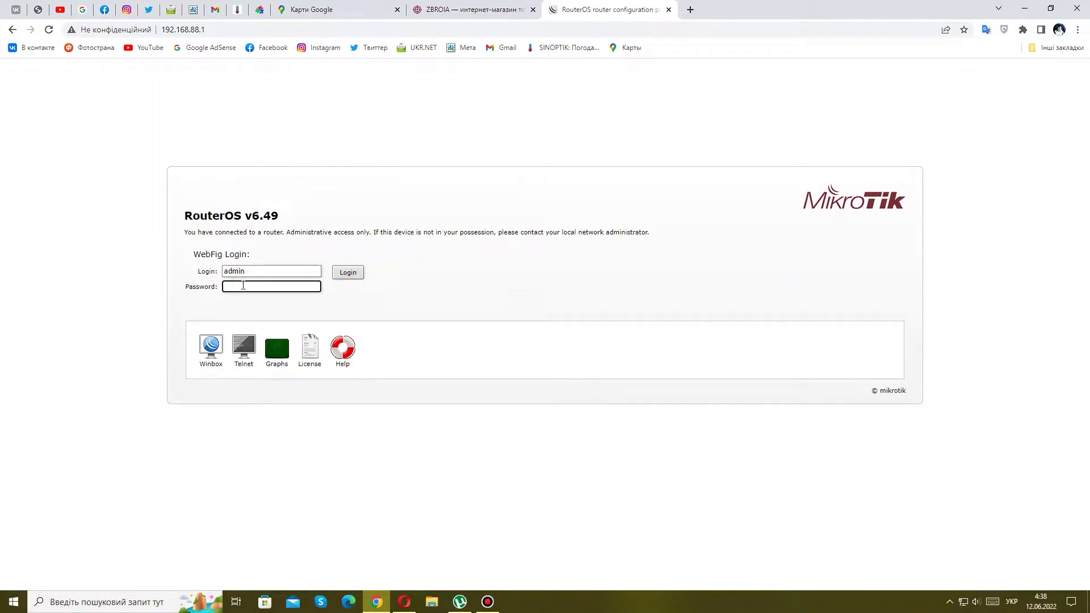
key(alt+shift)
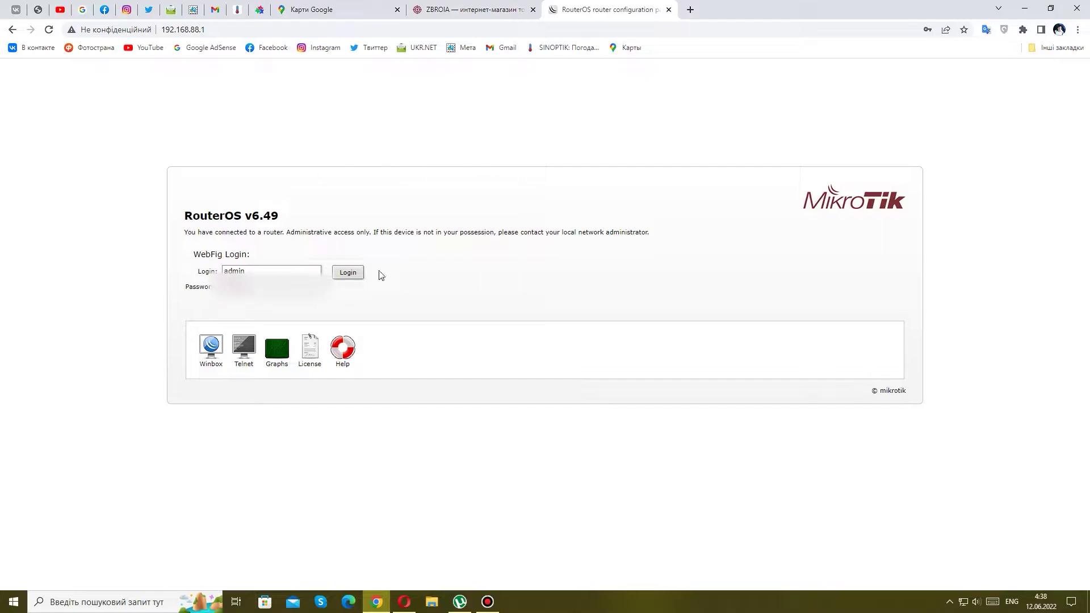
click(361, 273)
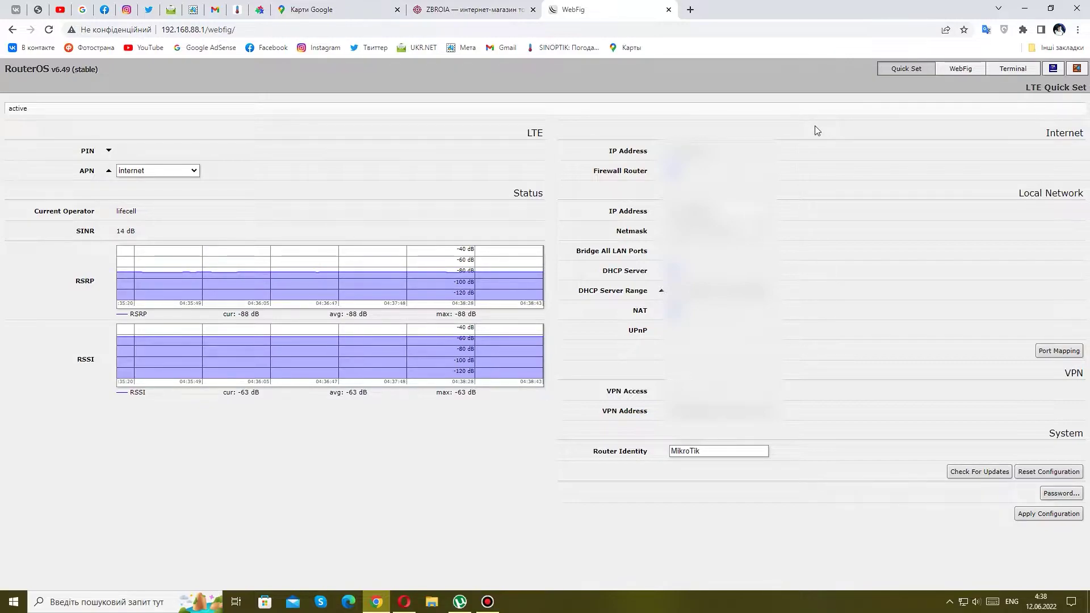
Step: Launch WinBox from the Різне folder on the desktop, maximize its window, and connect to the router
click(1023, 10)
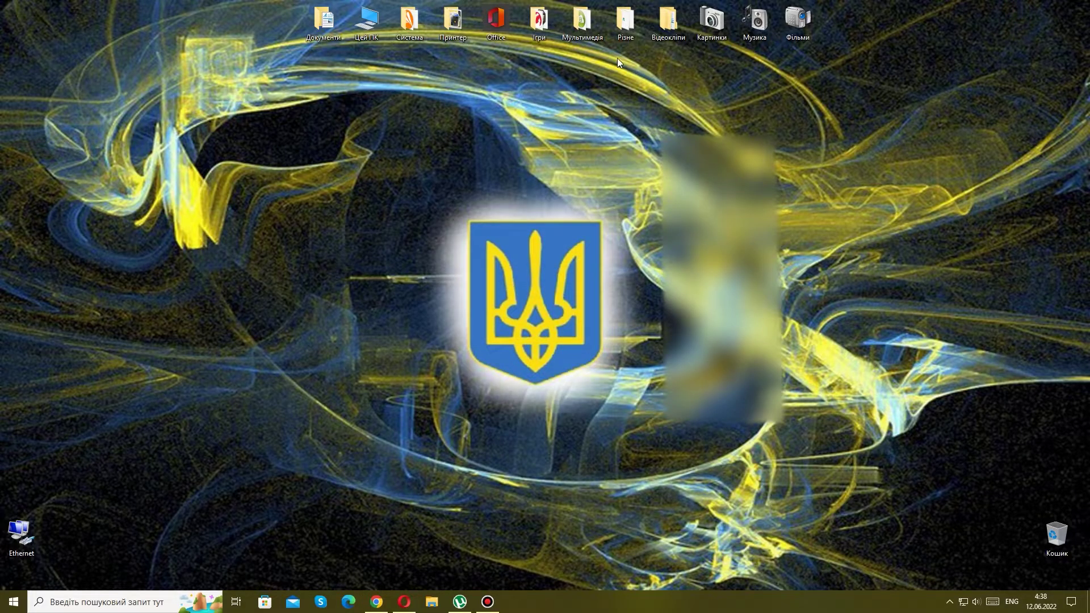
double_click(626, 20)
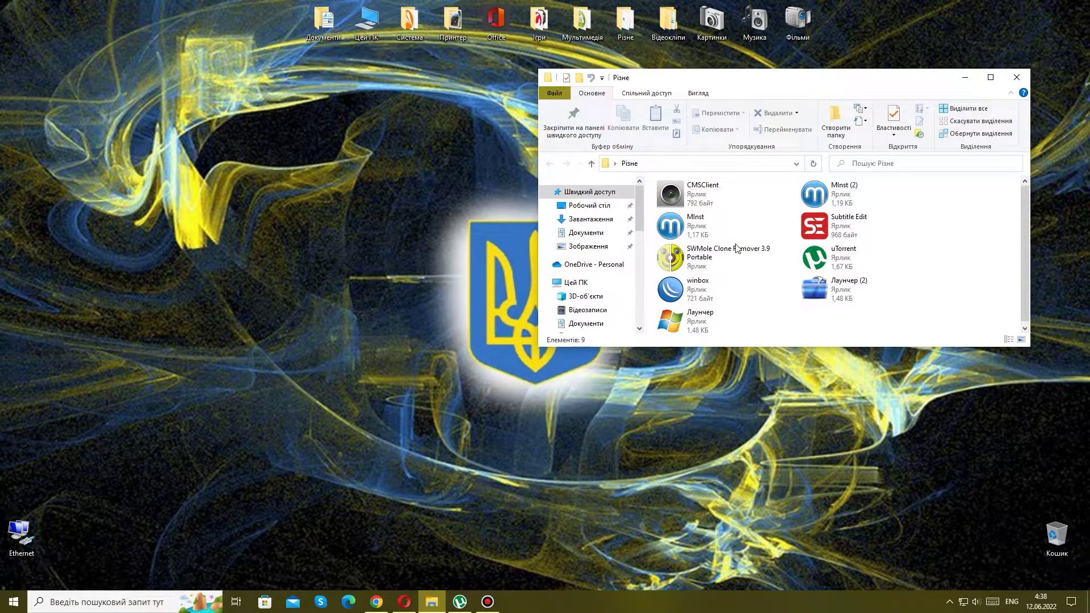
double_click(699, 291)
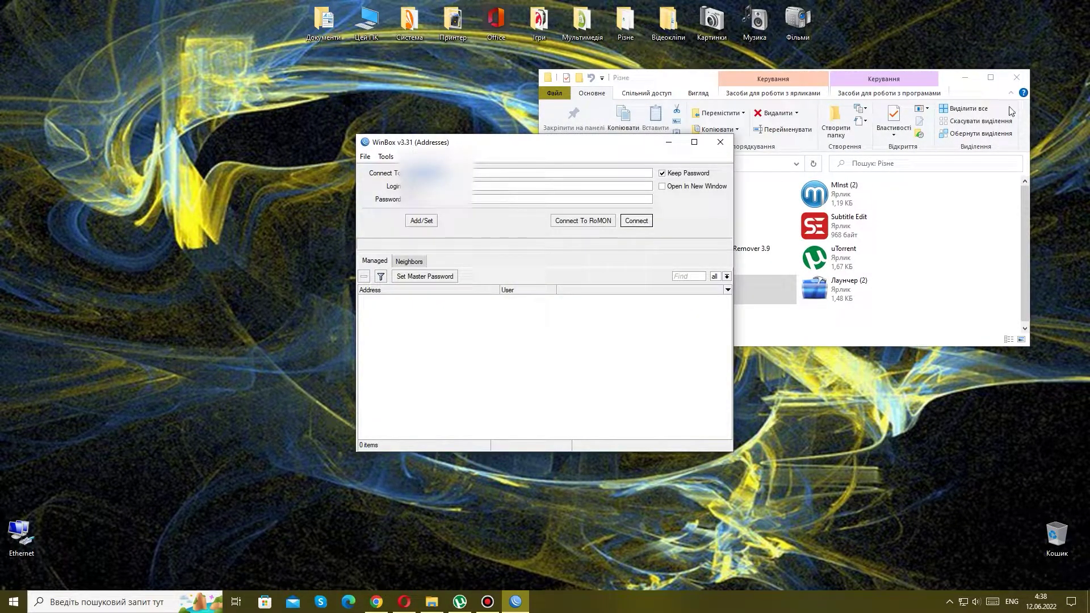
click(1013, 78)
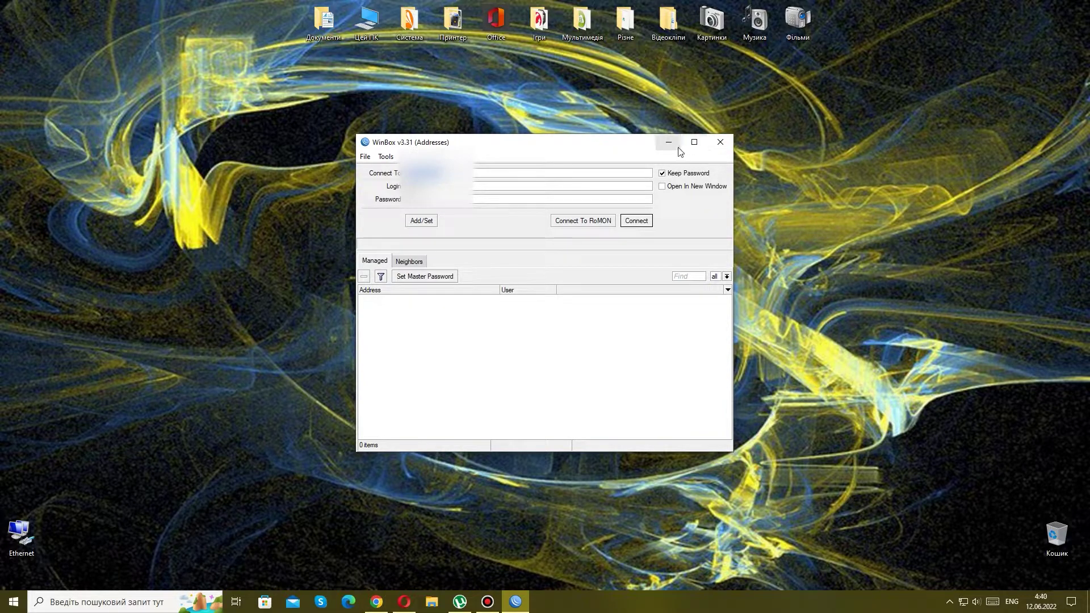
click(692, 142)
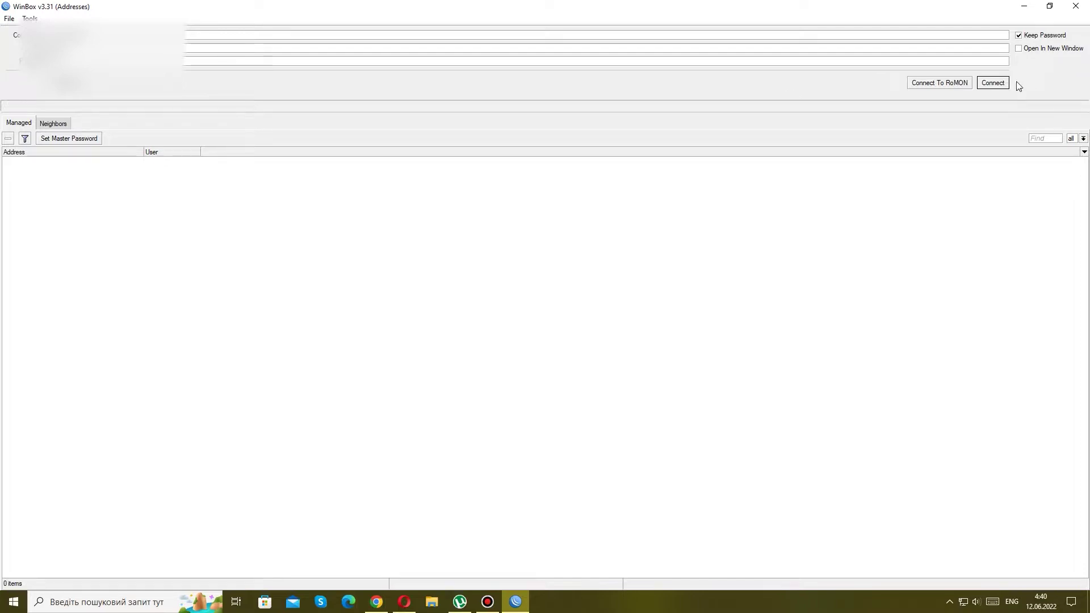
click(997, 84)
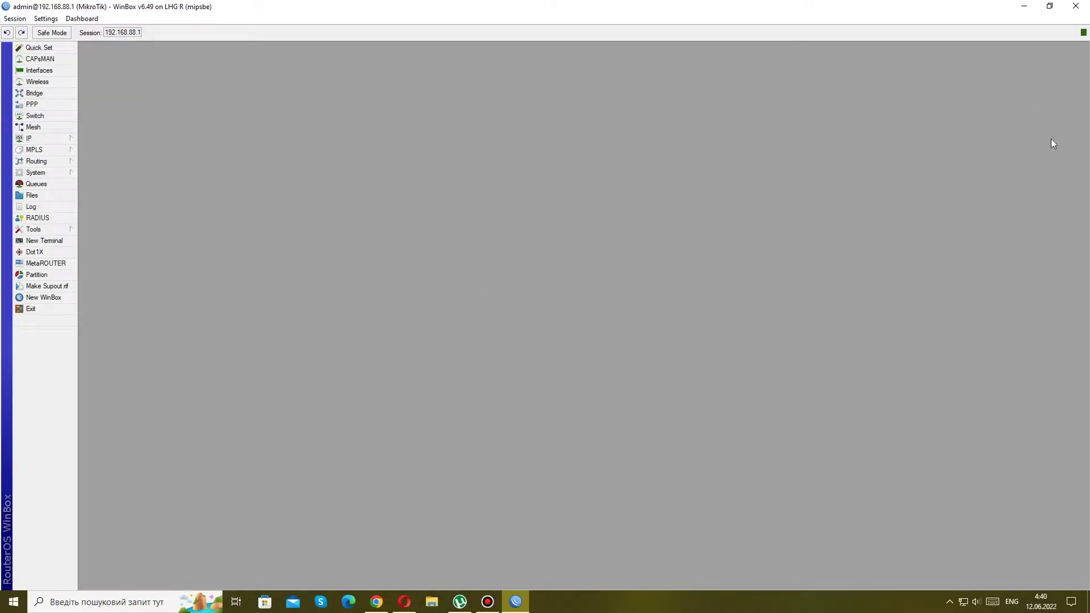
Step: Open Quick Set, and open the properties of the lte1 interface from the interface list
click(39, 48)
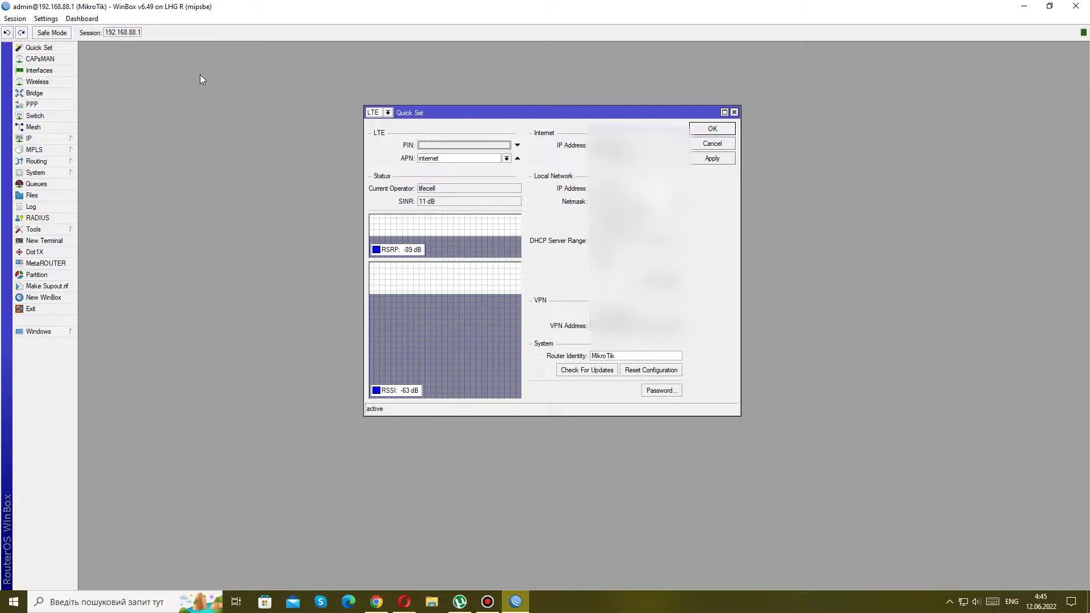
click(36, 70)
double_click(231, 197)
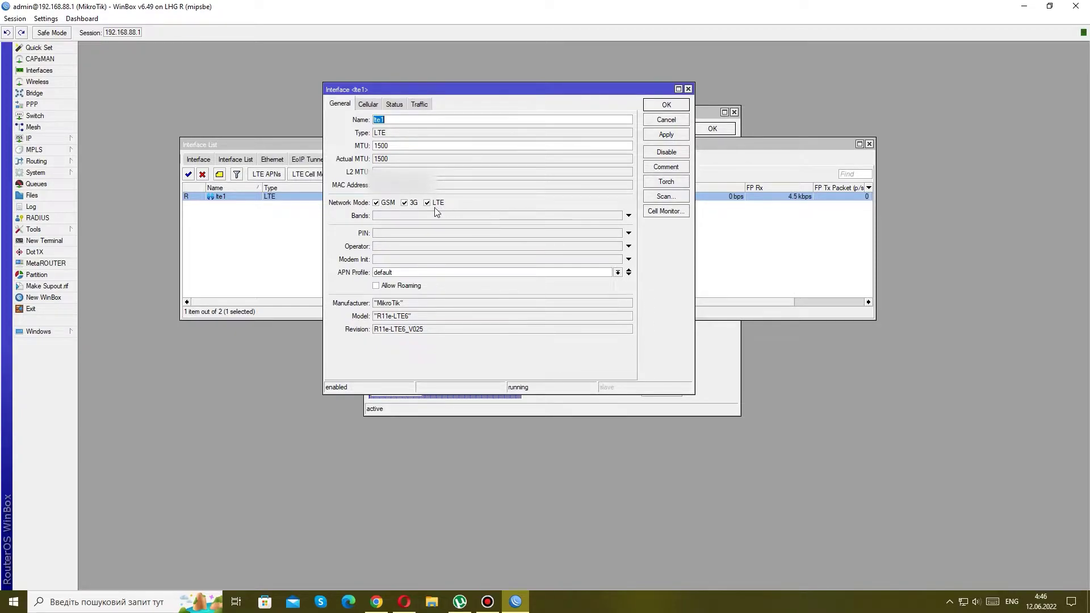
Step: Try switching the GSM and 3G network modes of the lte1 interface off and on
click(404, 203)
click(404, 203)
click(404, 203)
click(376, 203)
click(375, 203)
click(405, 204)
click(376, 204)
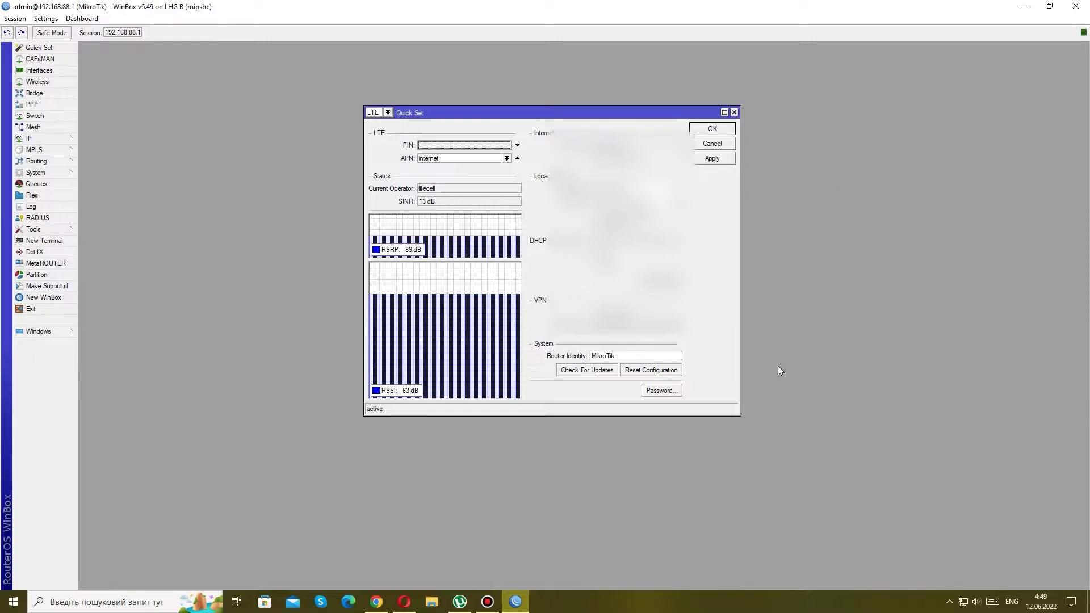
Step: Check for RouterOS updates from Quick Set and choose the stable channel
click(588, 370)
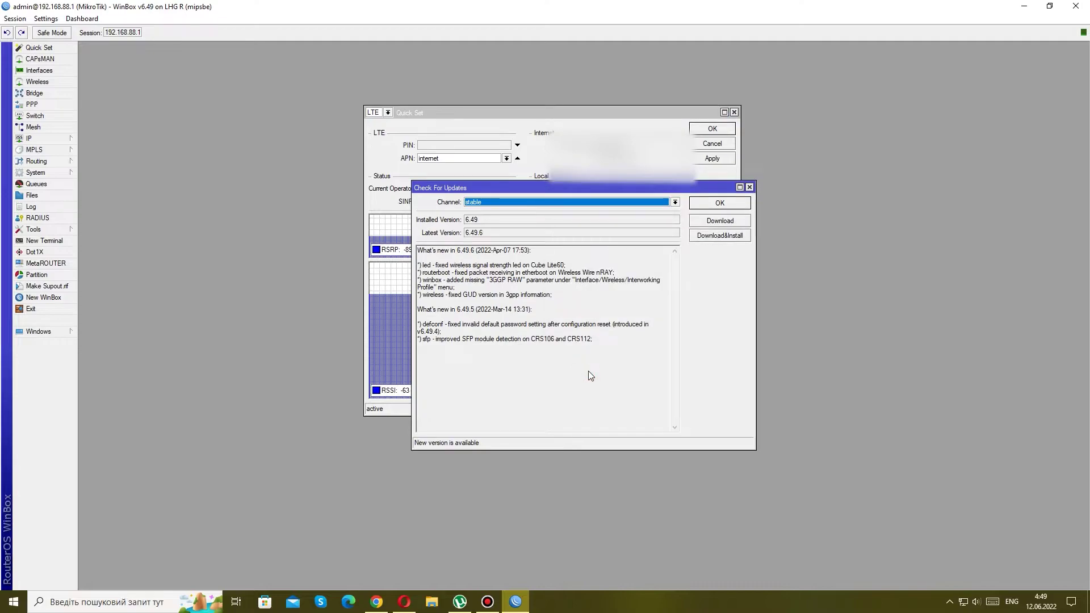
click(672, 203)
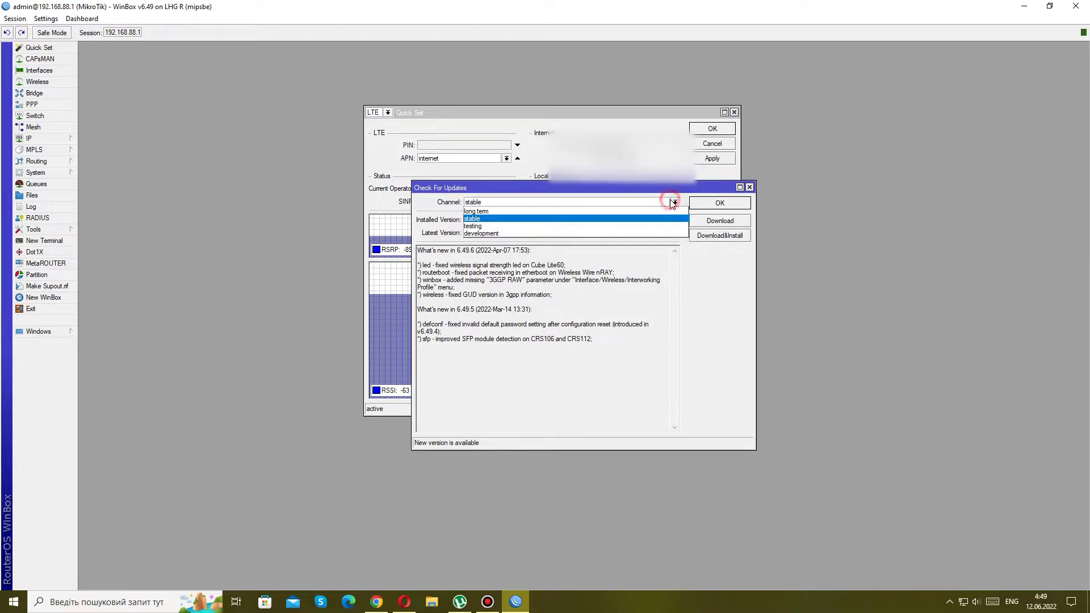
click(491, 220)
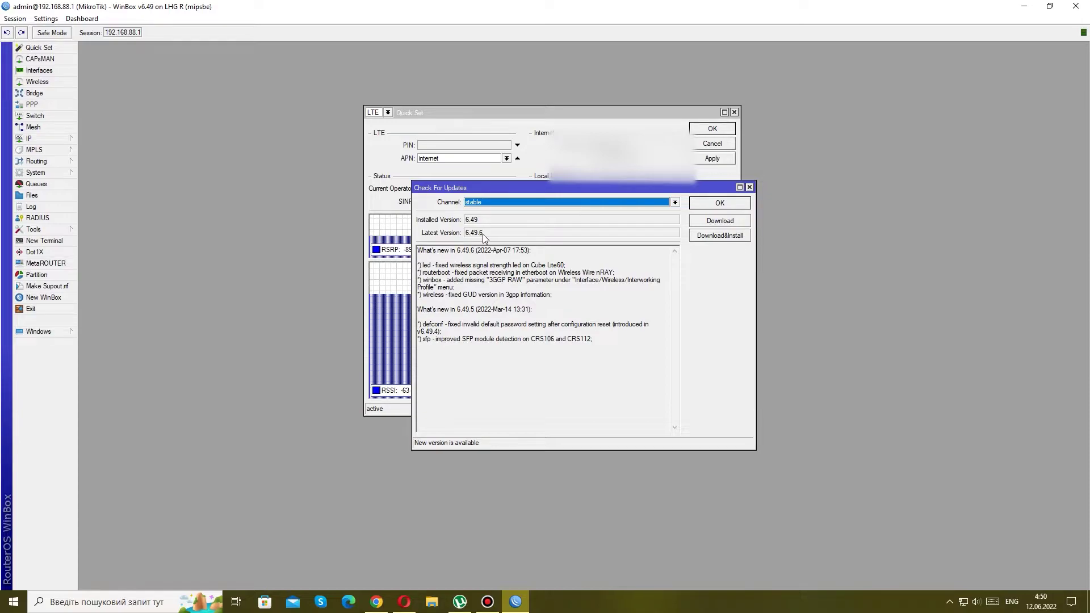
Step: Switch the update channel to testing and look through its release notes
click(675, 202)
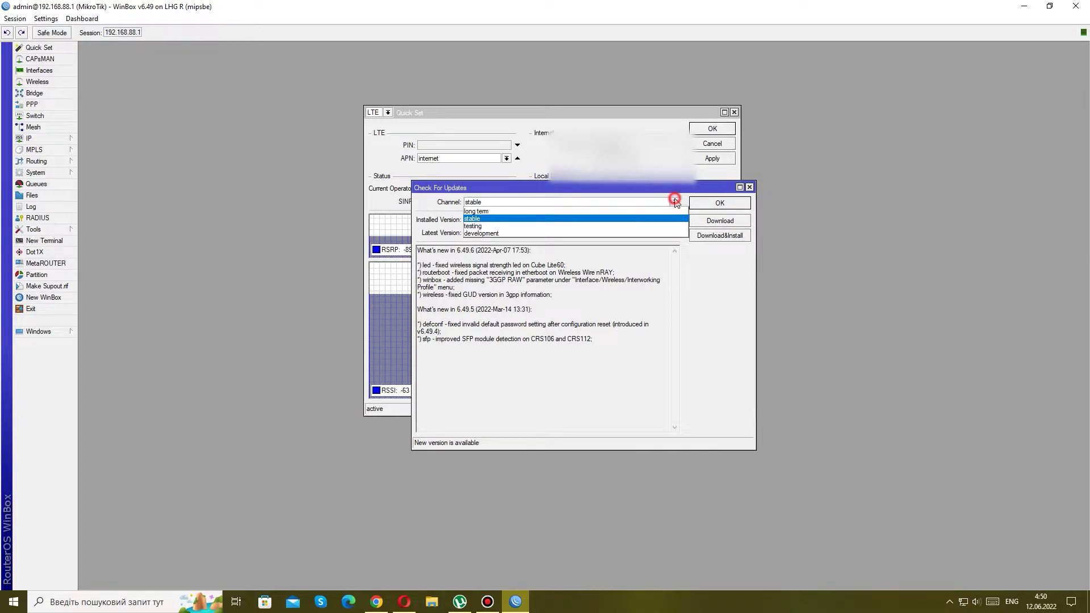
click(488, 226)
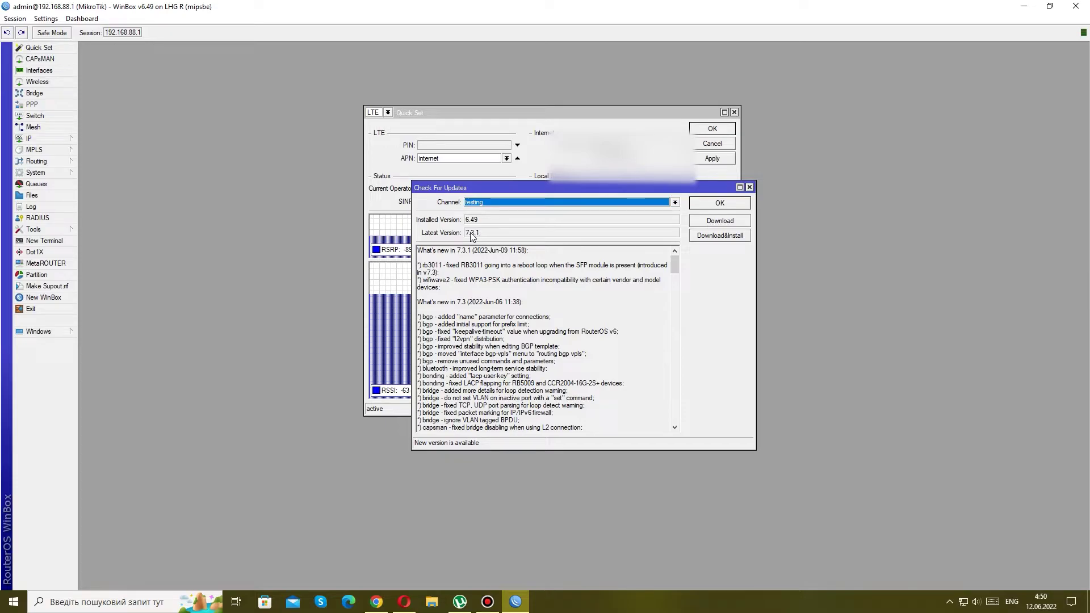
scroll(560, 308, down, 3)
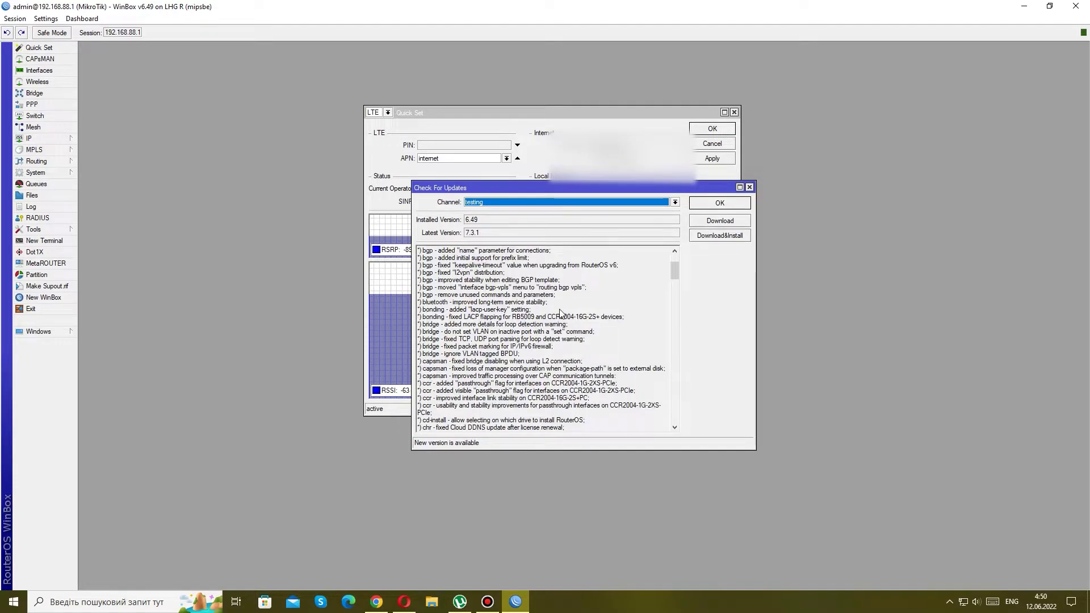
scroll(561, 312, up, 3)
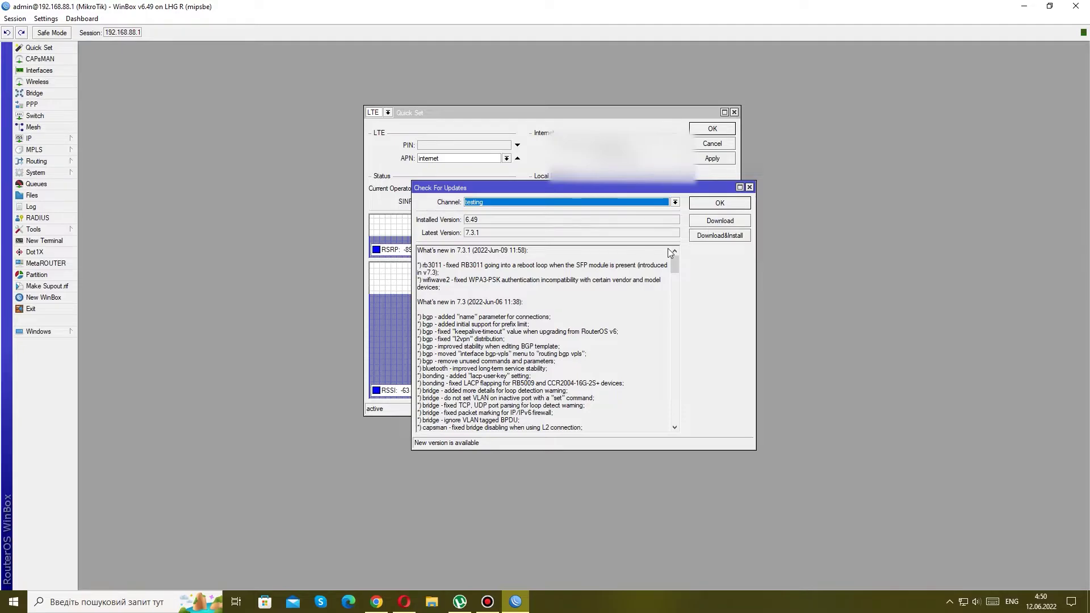
Step: Set the update channel to stable, and download and install RouterOS 6.49.6
click(675, 202)
click(474, 219)
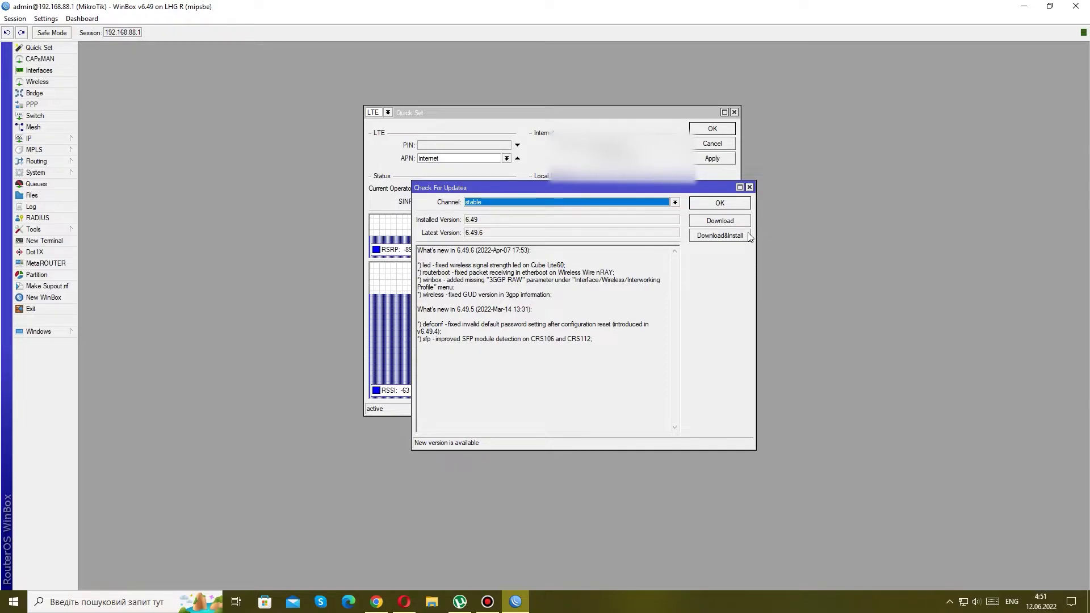
click(726, 236)
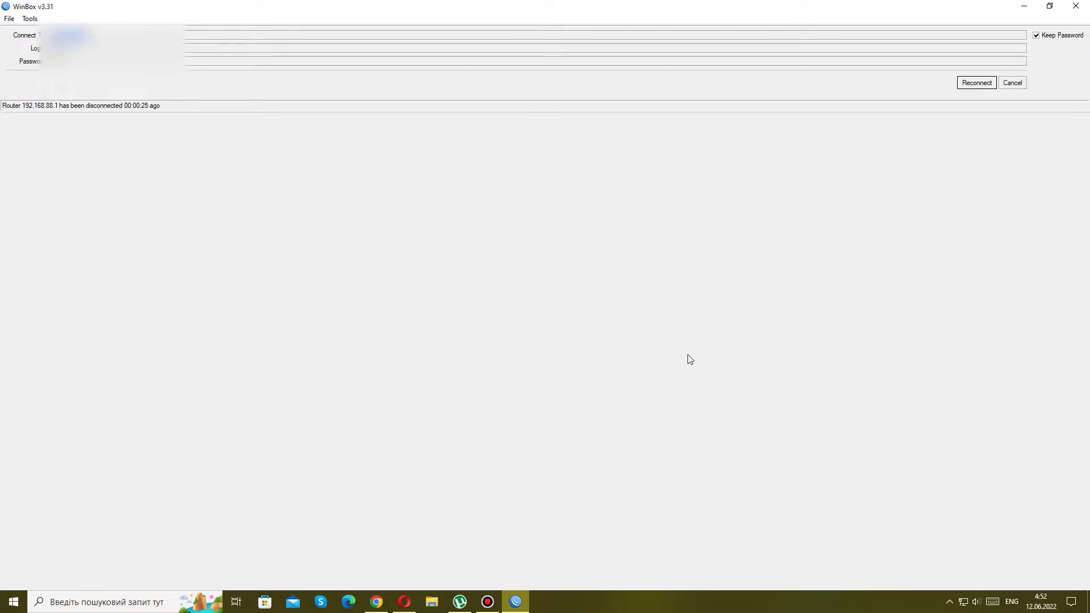
Step: Reconnect to the router after its restart, check the installed version, and close the update window
click(988, 85)
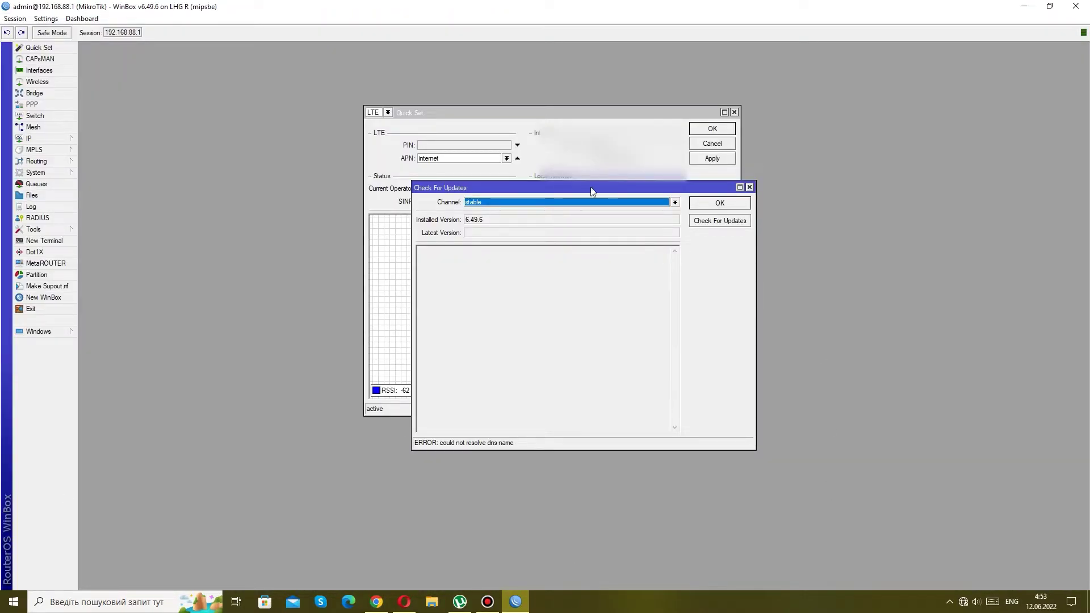
drag(588, 187, 596, 163)
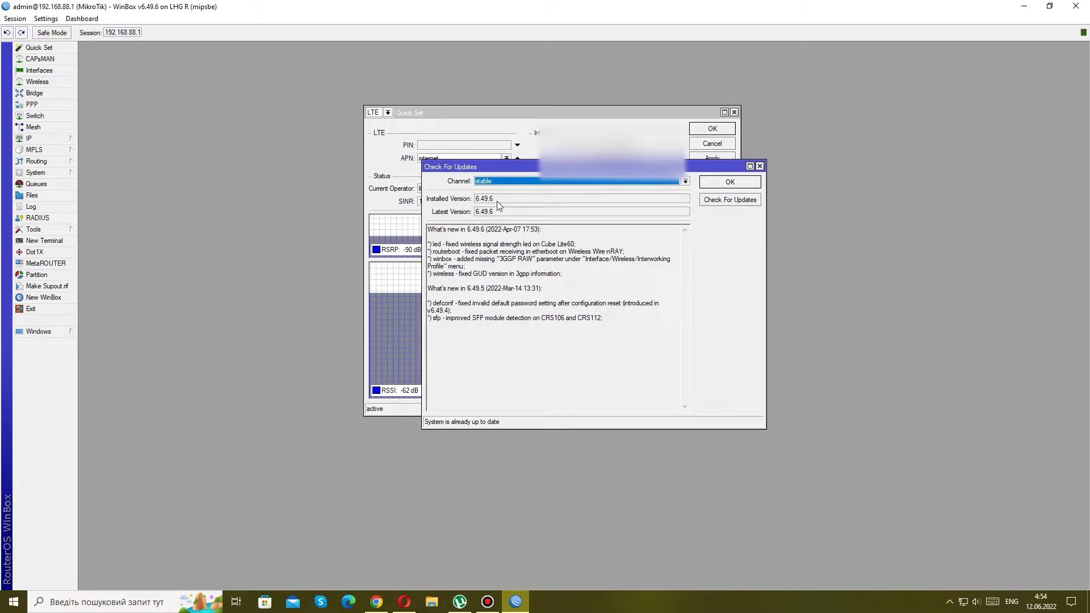
click(759, 166)
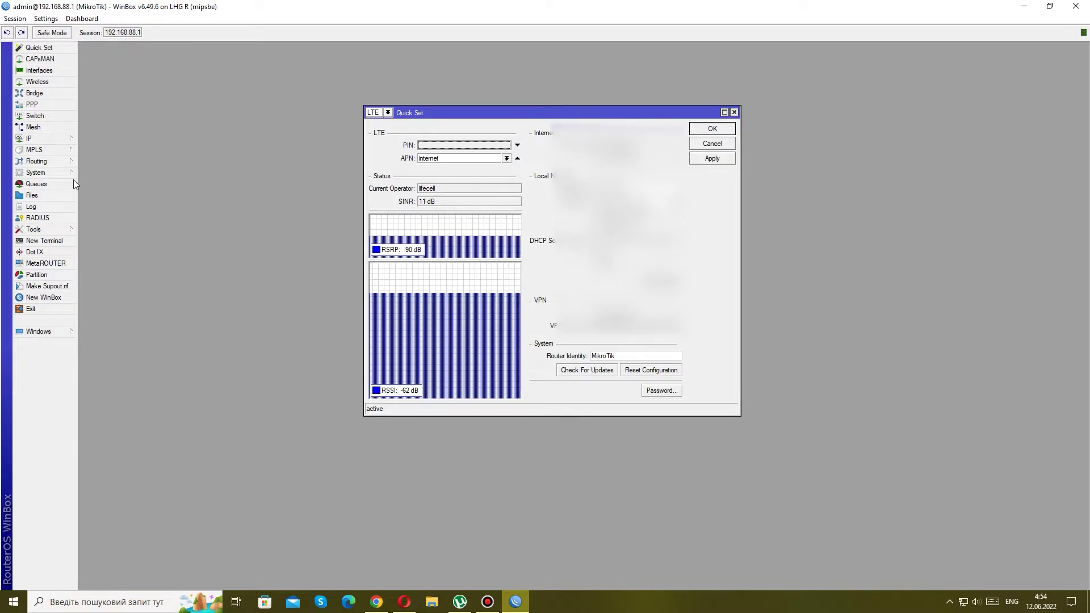
Step: Open the RouterBOARD details, view the board settings, and upgrade its firmware to version 6.49.6
click(52, 172)
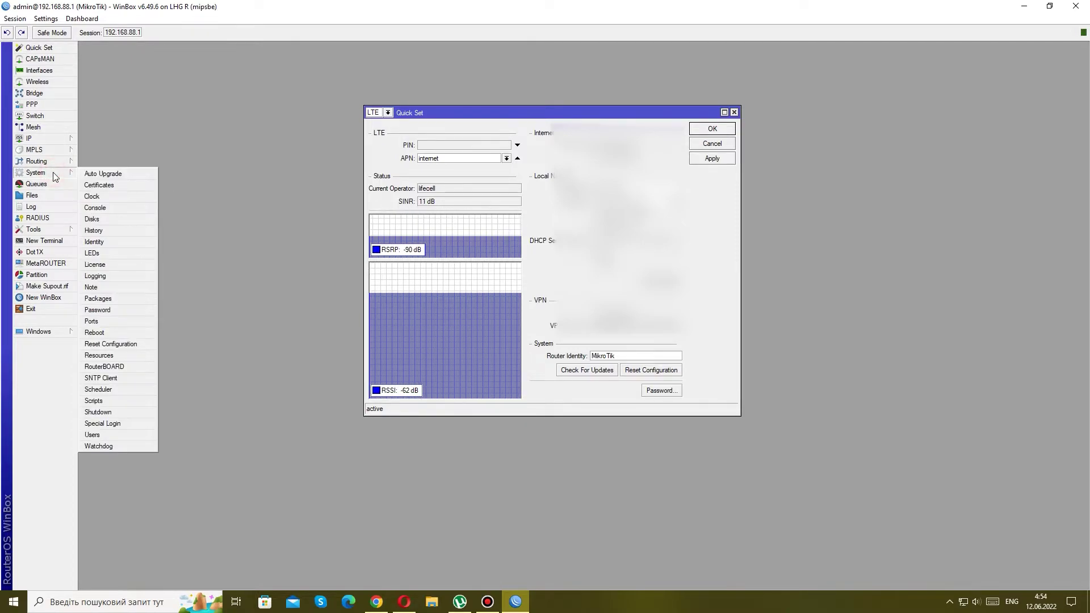
click(116, 367)
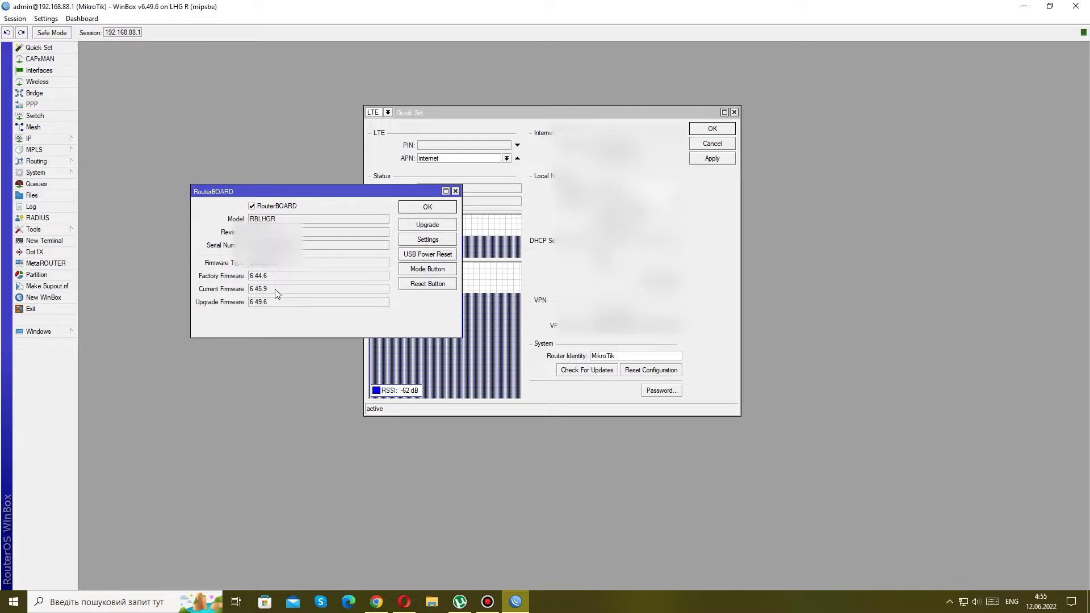
click(432, 242)
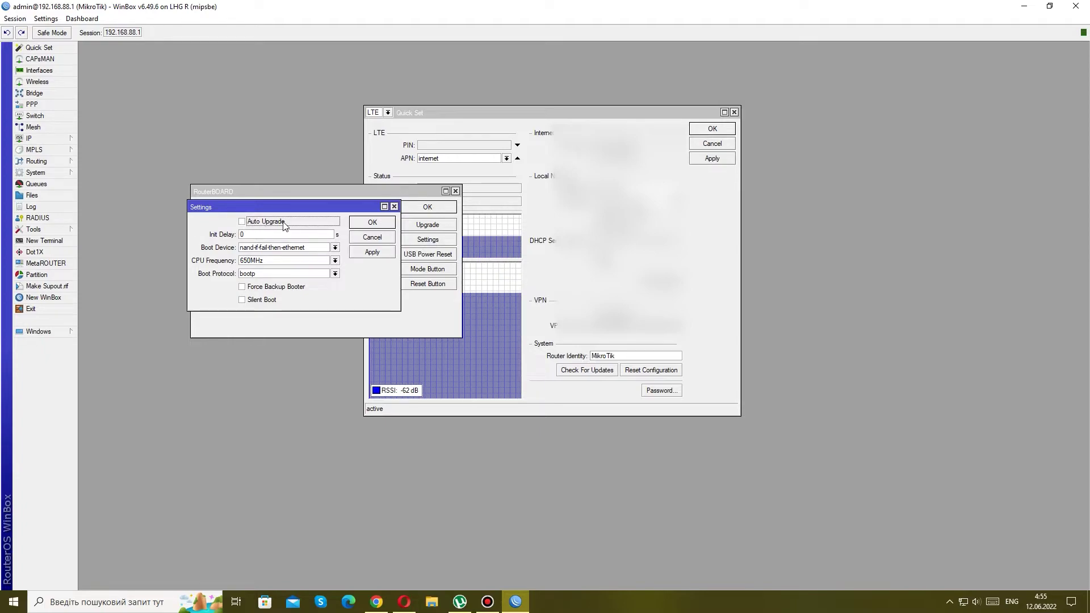
click(394, 206)
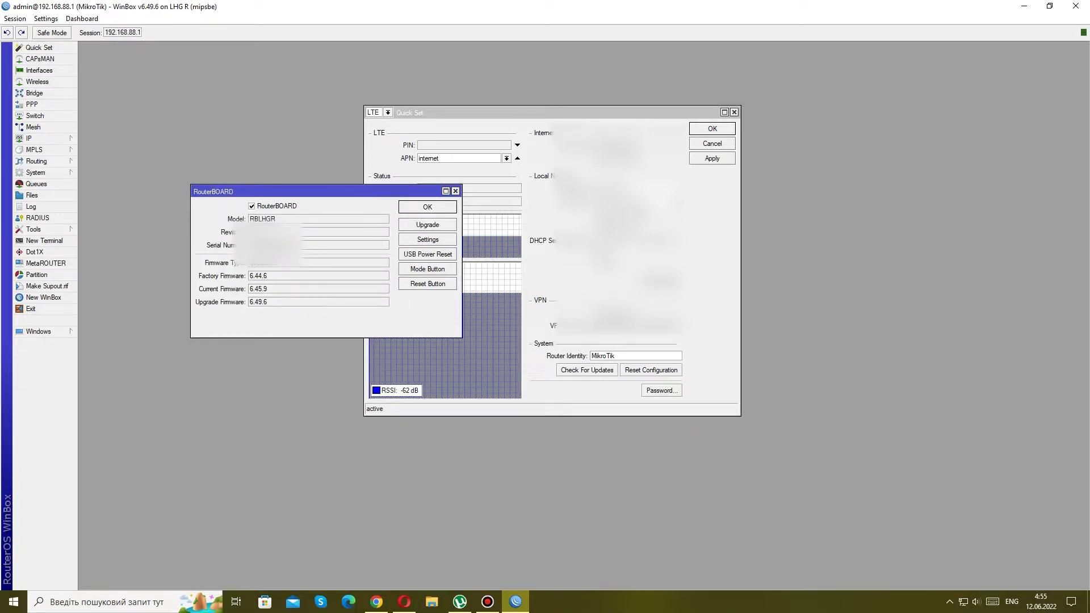
click(427, 225)
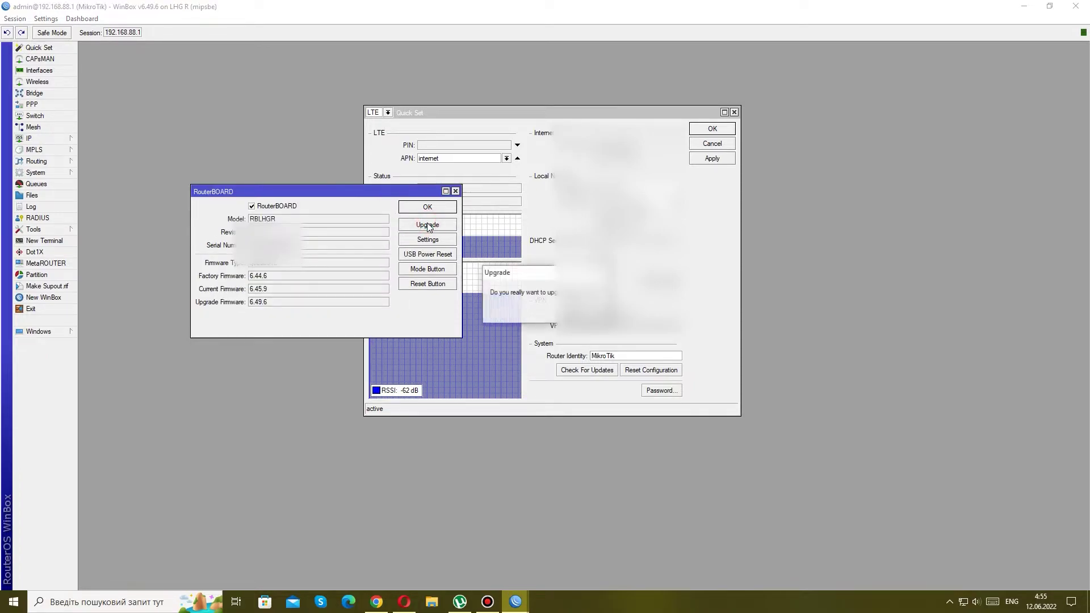
click(568, 311)
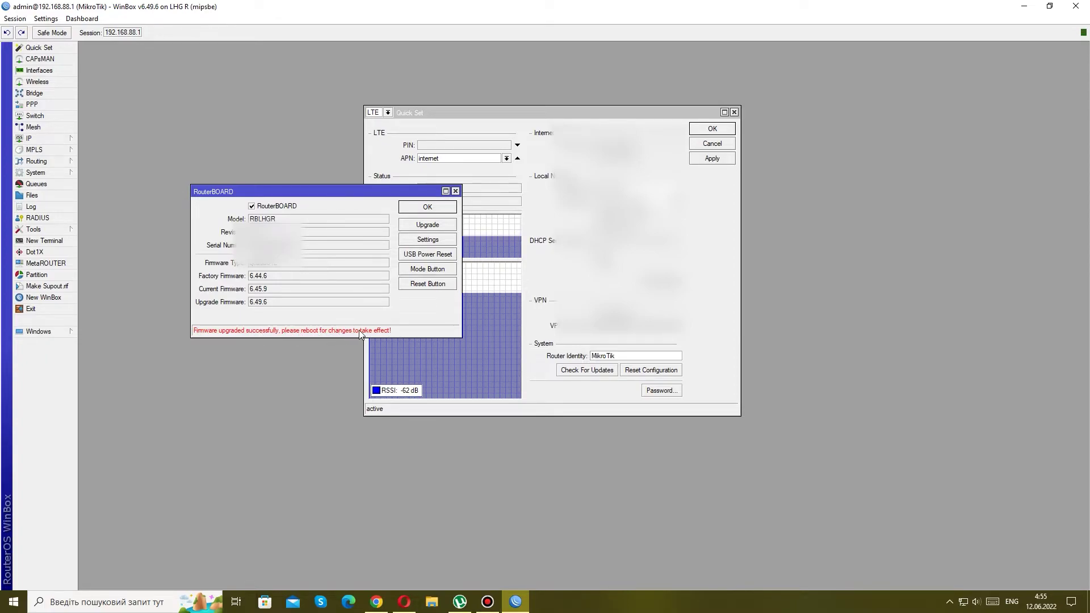
Step: Close the RouterBOARD details, reboot the router, and reconnect to it after the restart
click(415, 208)
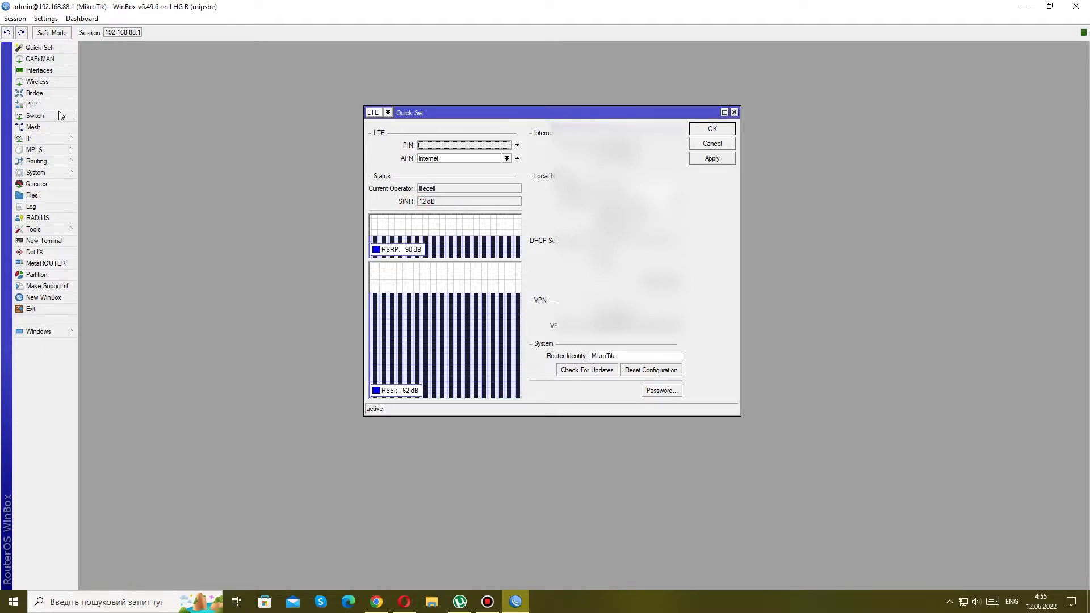
click(40, 172)
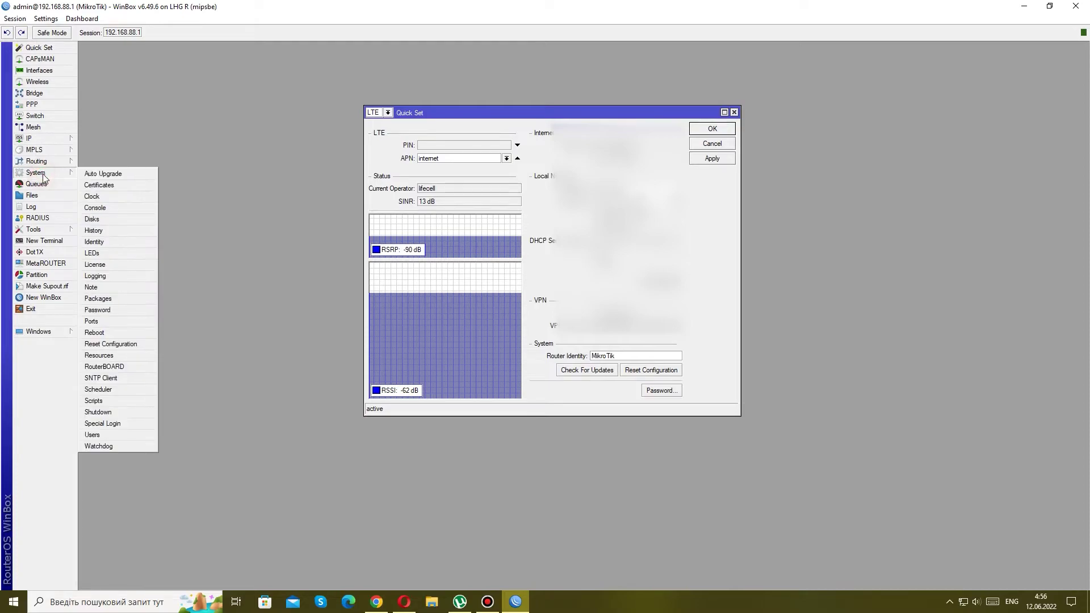
click(94, 333)
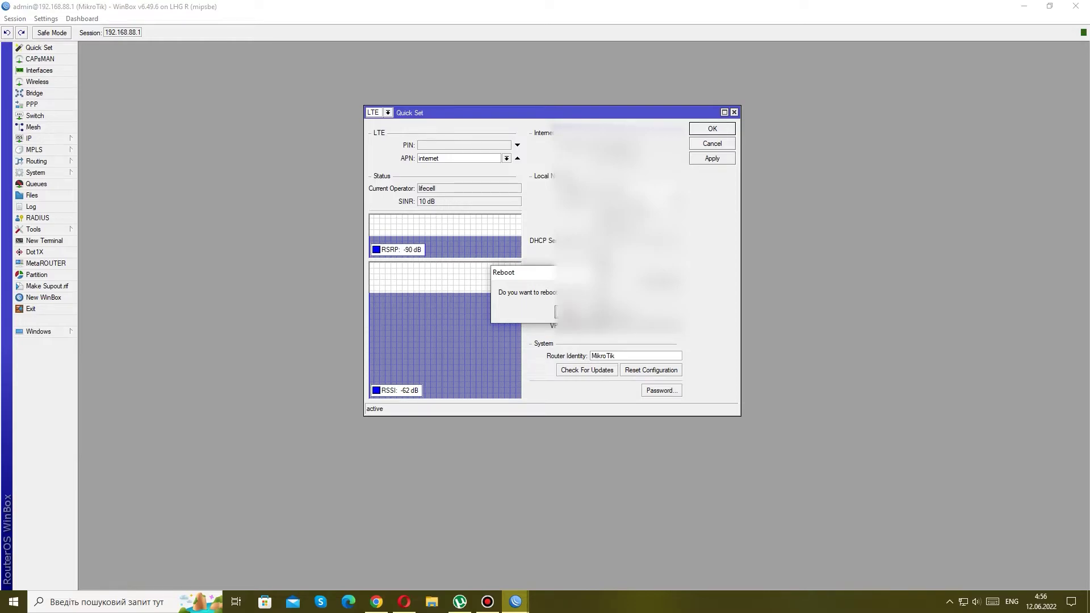
key(Return)
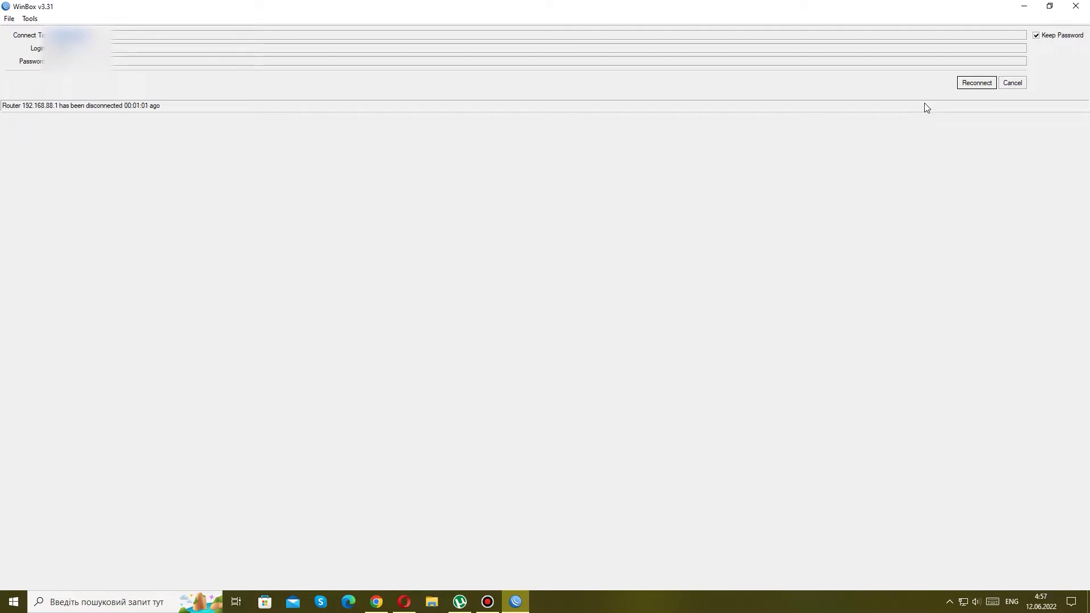
click(962, 85)
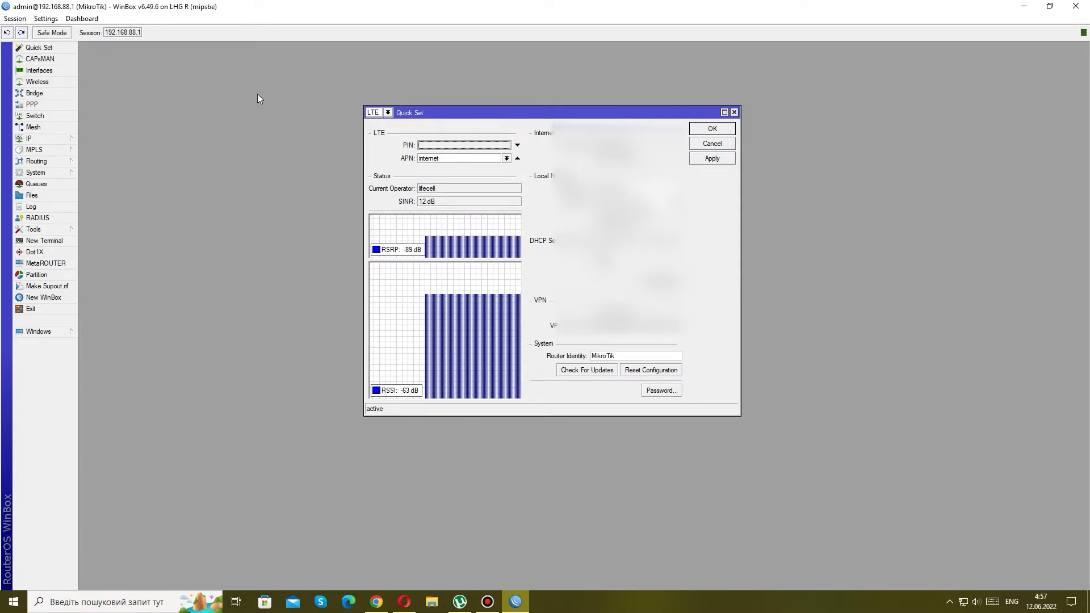
Step: Check the current firmware version in the RouterBOARD details, and close them
click(62, 174)
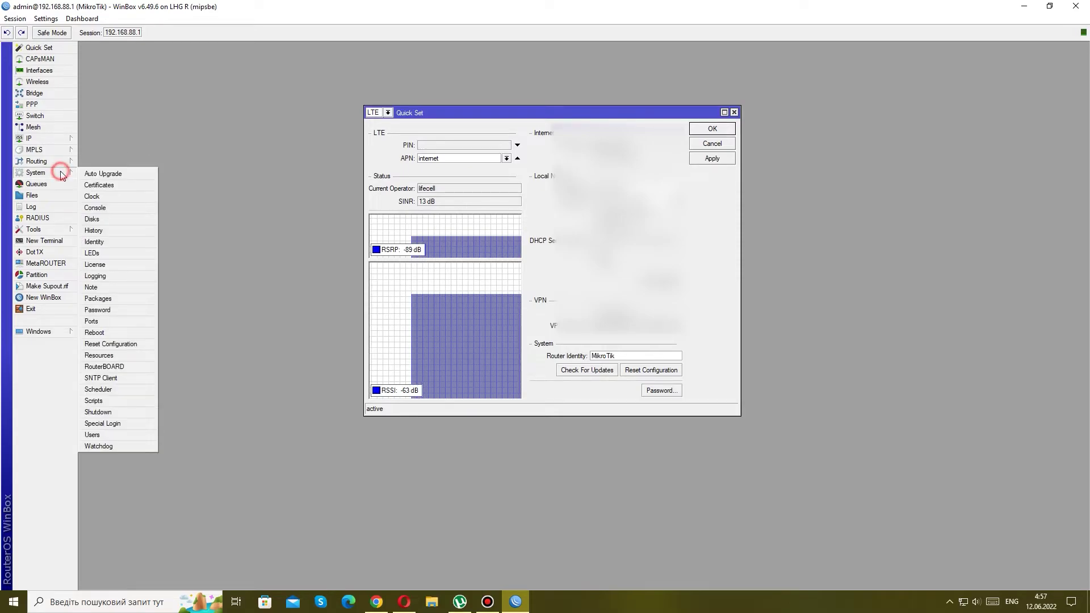
click(121, 366)
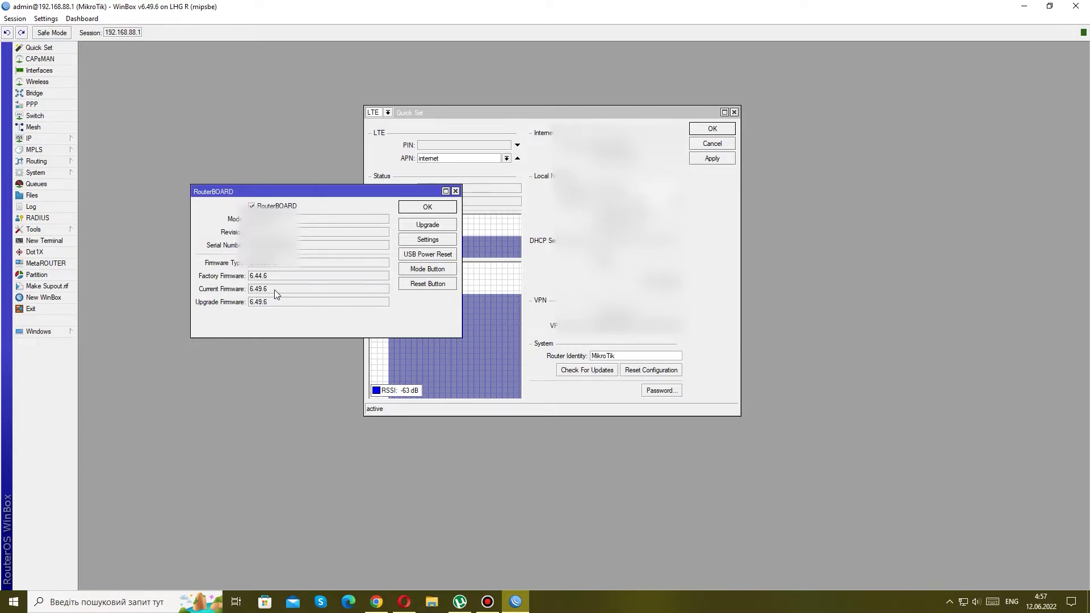
click(455, 191)
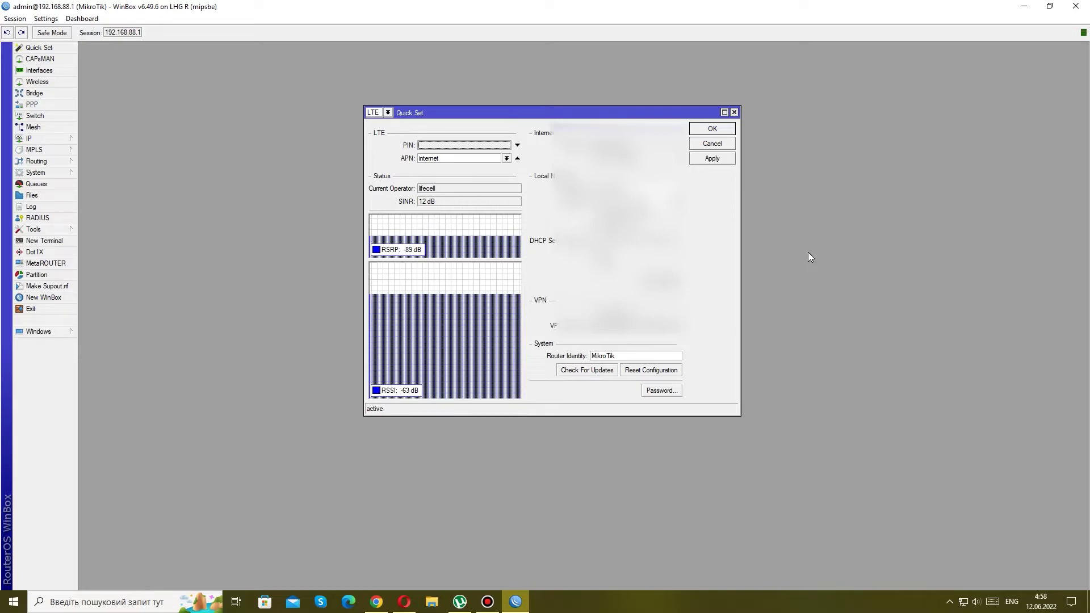
Step: Open the lte1 interface's properties and check the LTE modem's model and firmware revision
click(38, 70)
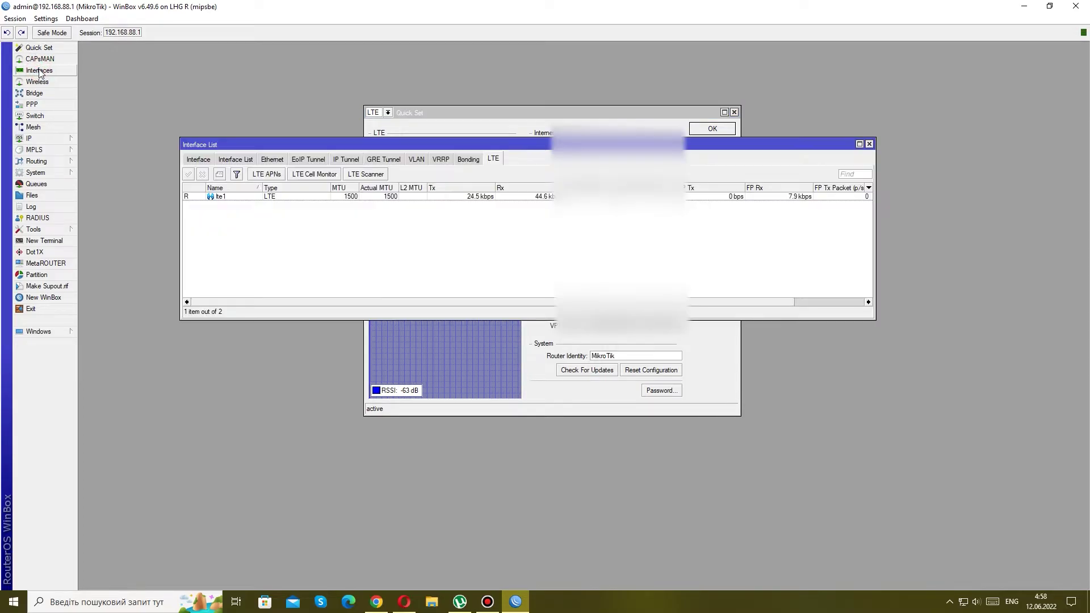
double_click(376, 196)
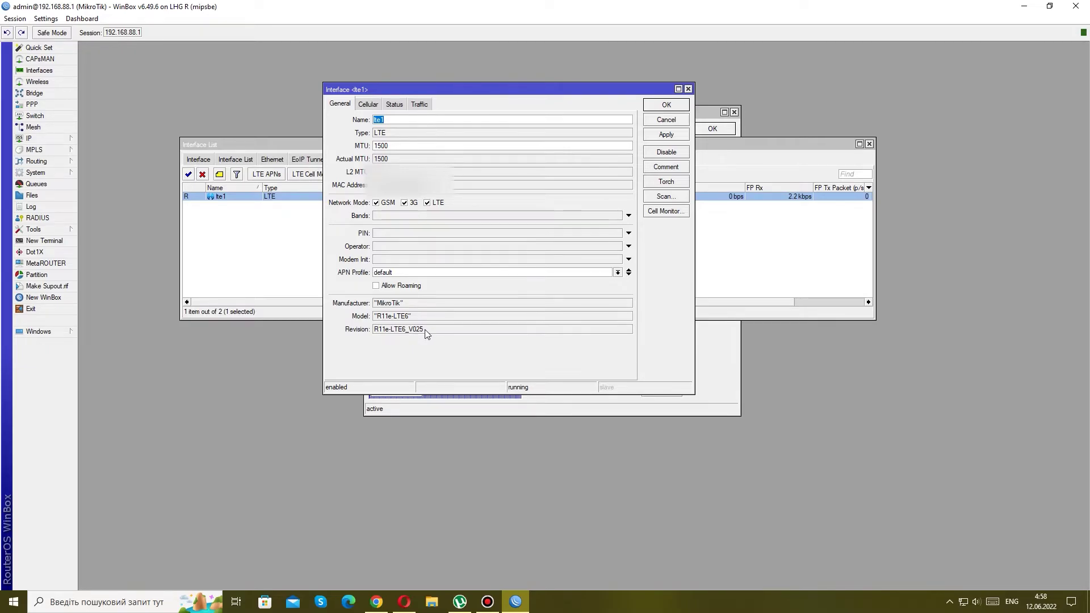
drag(397, 89, 472, 83)
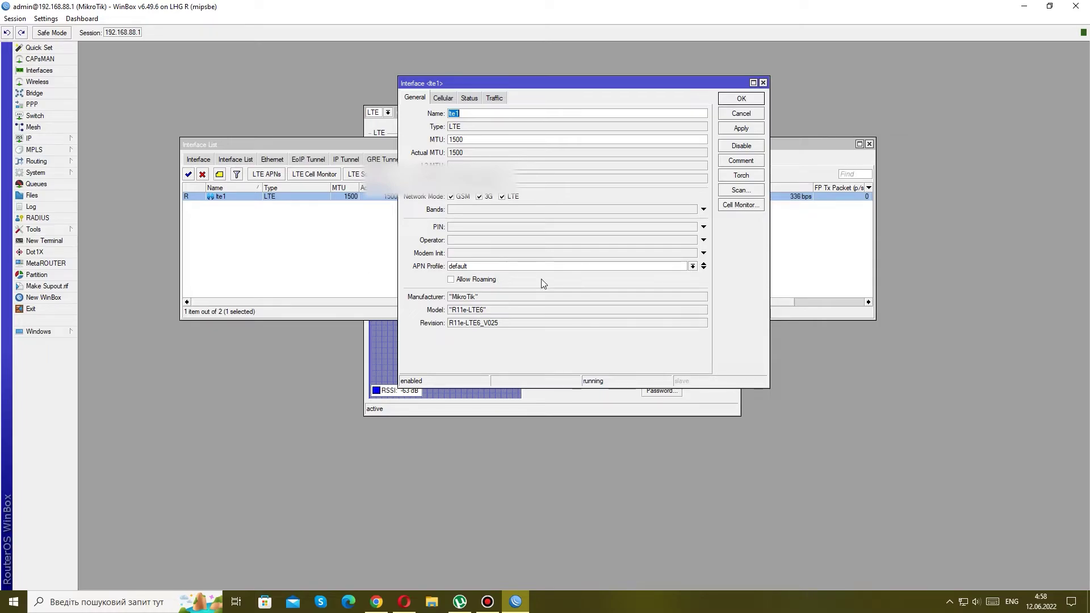
Step: Check for newer modem firmware in a new terminal with the command "/interface lte firmware-upgrade lte1"
click(45, 243)
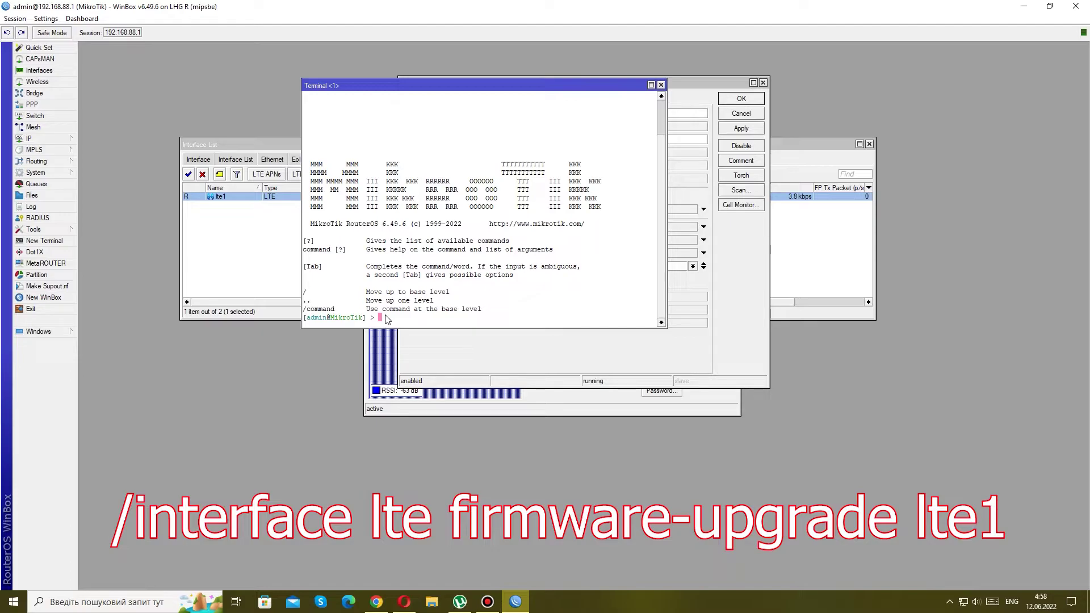
text(/interface lte firmware-upgrade lte1)
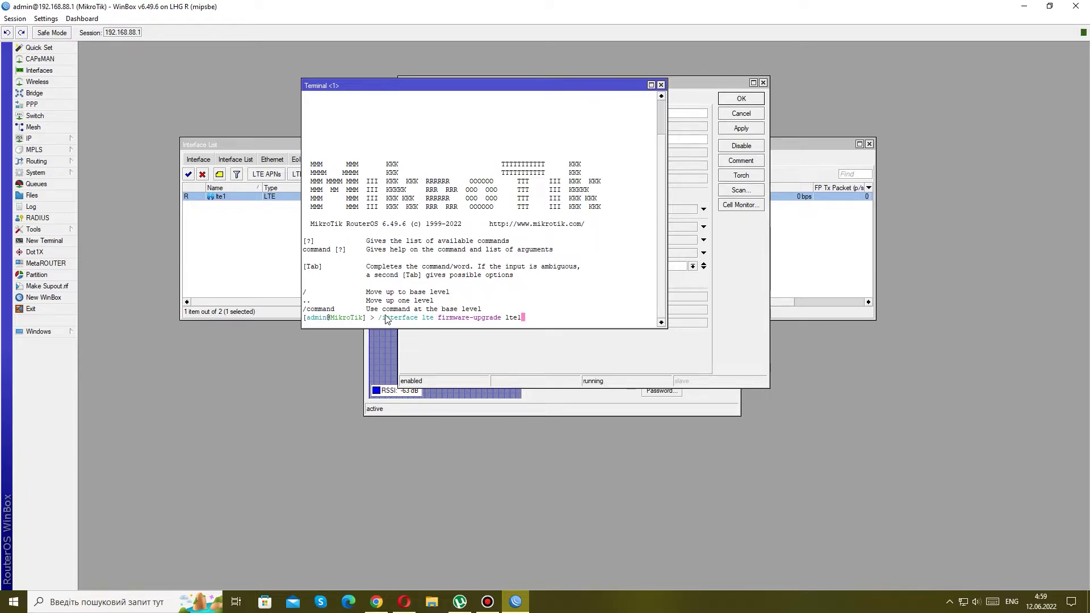
key(Return)
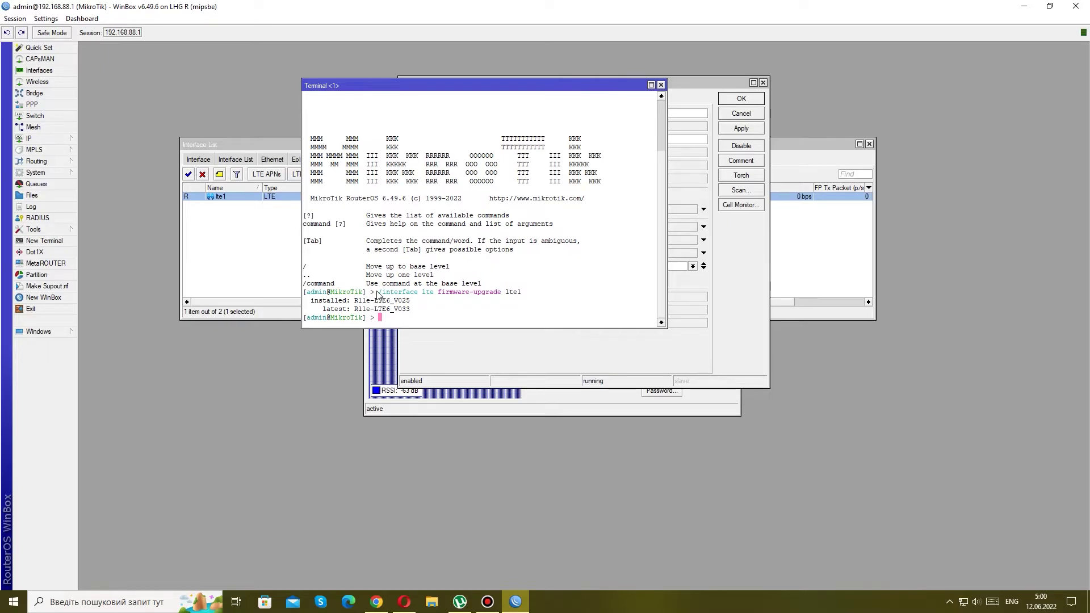
Step: Copy the previous command to the prompt, extend it to "/interface lte firmware-upgrade lte1 upgrade=yes", and run it
drag(378, 292, 526, 296)
right_click(523, 295)
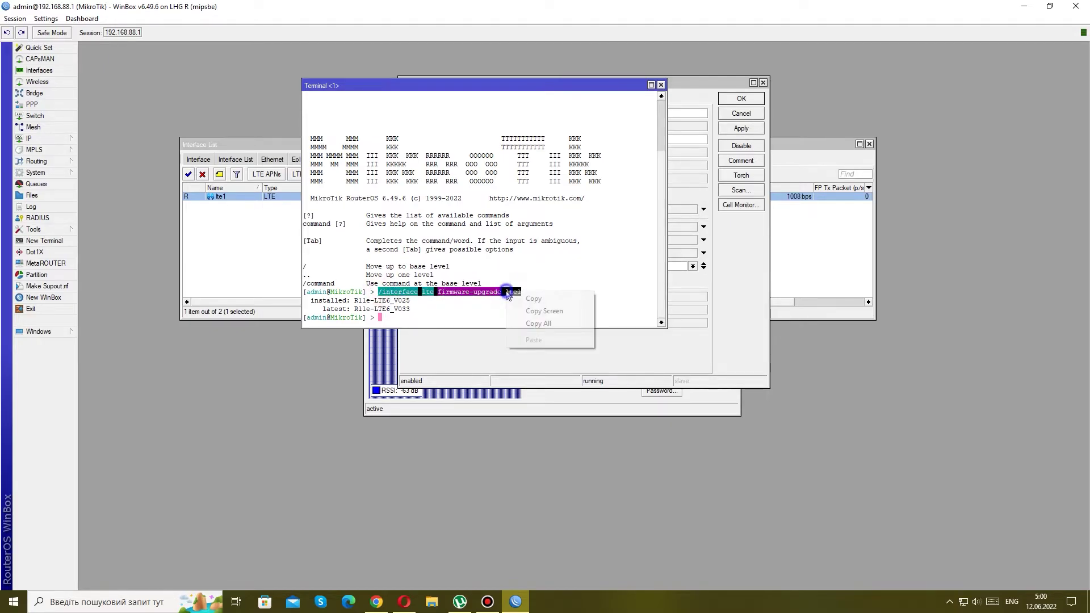
click(535, 296)
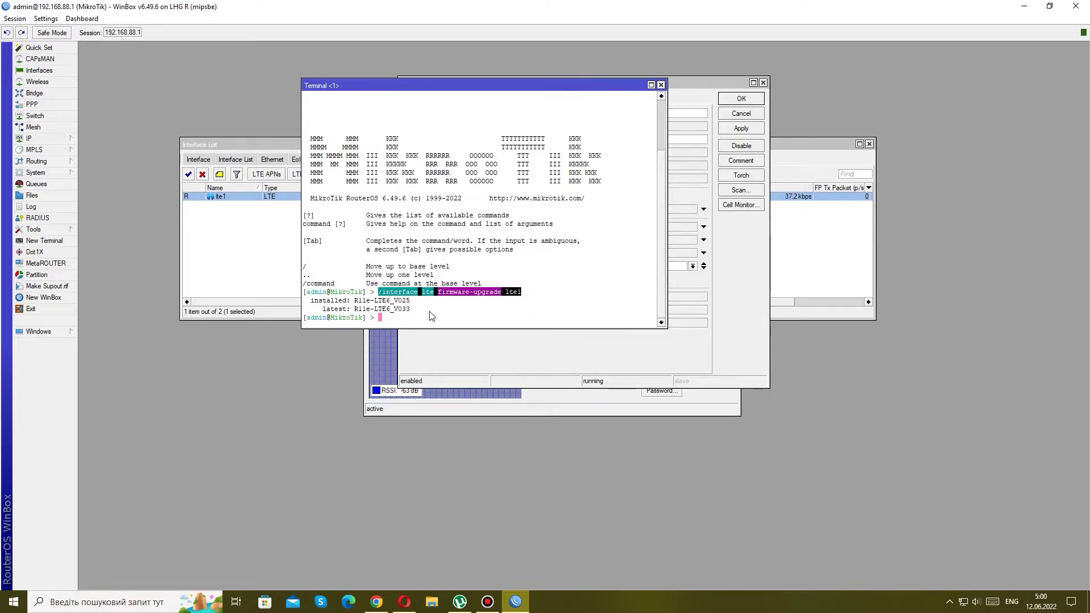
right_click(392, 319)
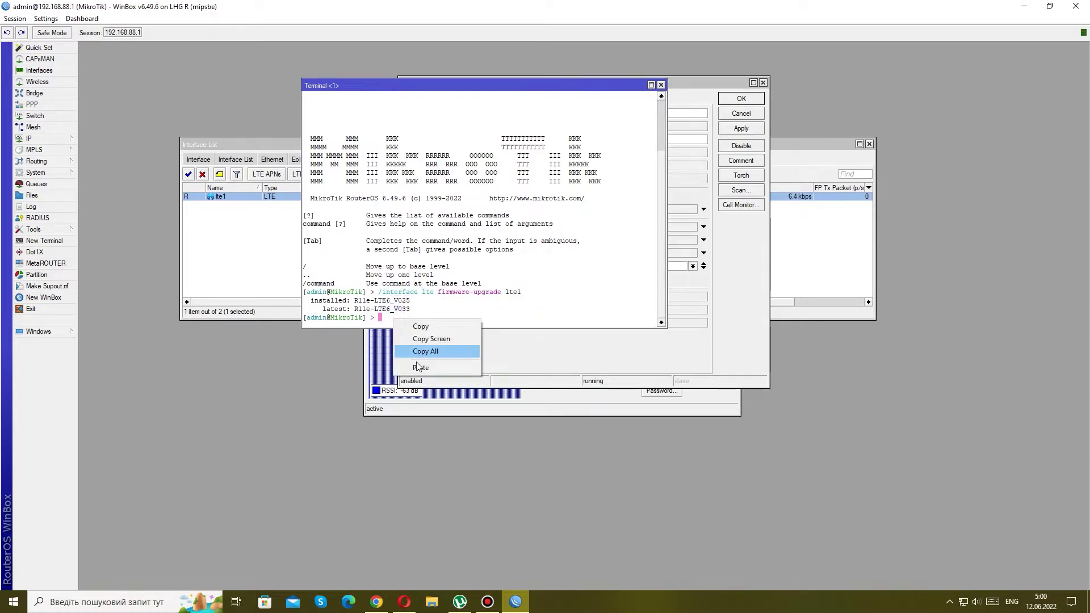
click(425, 352)
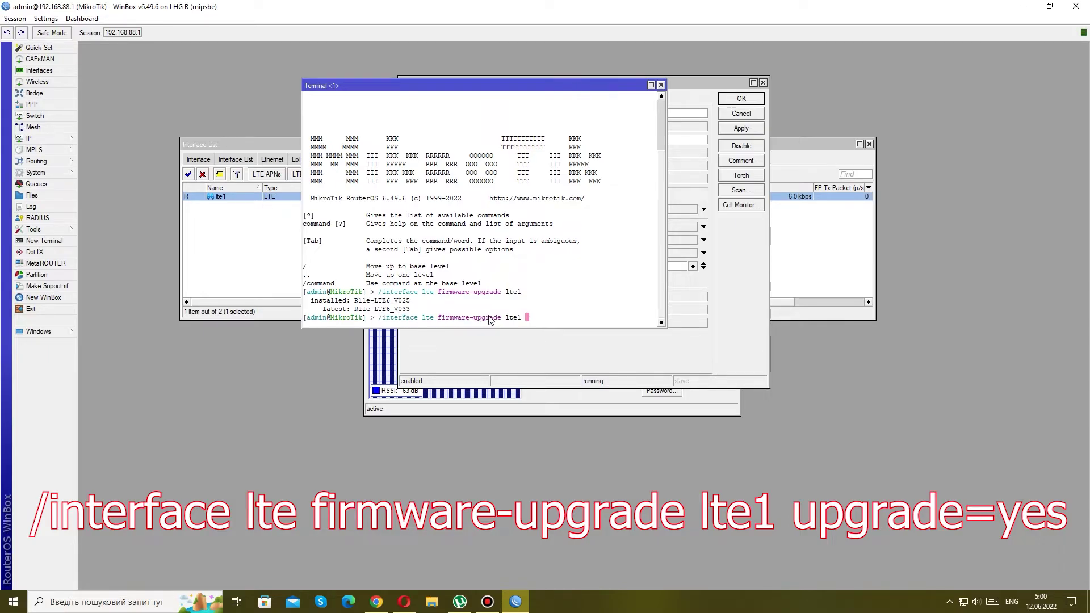
text(upgrade=yes)
key(Return)
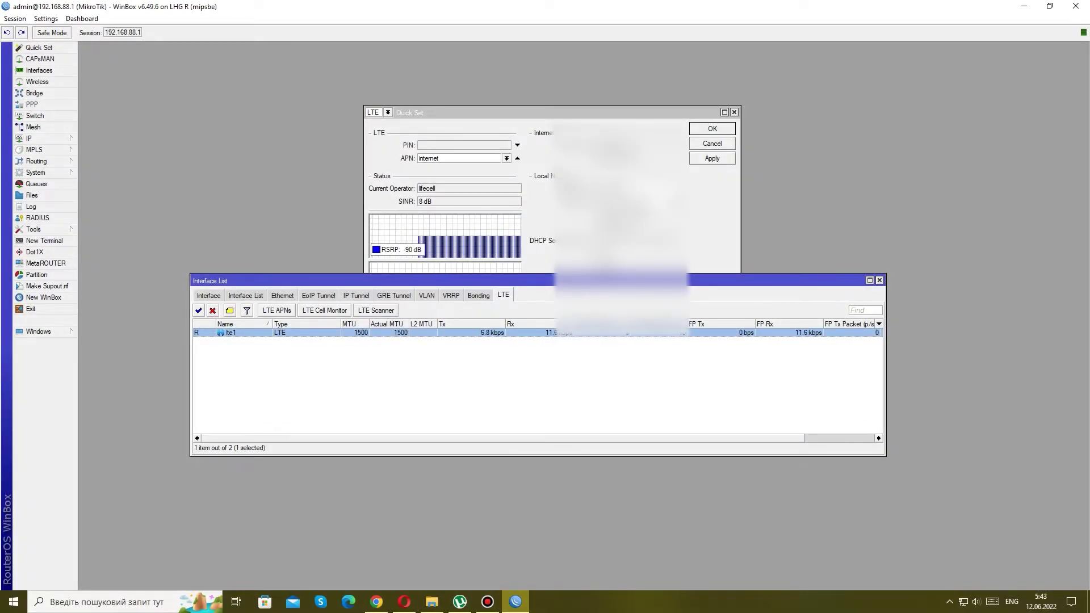
Step: Reopen the interface list, check the modem's firmware revision in the lte1 properties, and close both windows
drag(500, 280, 476, 430)
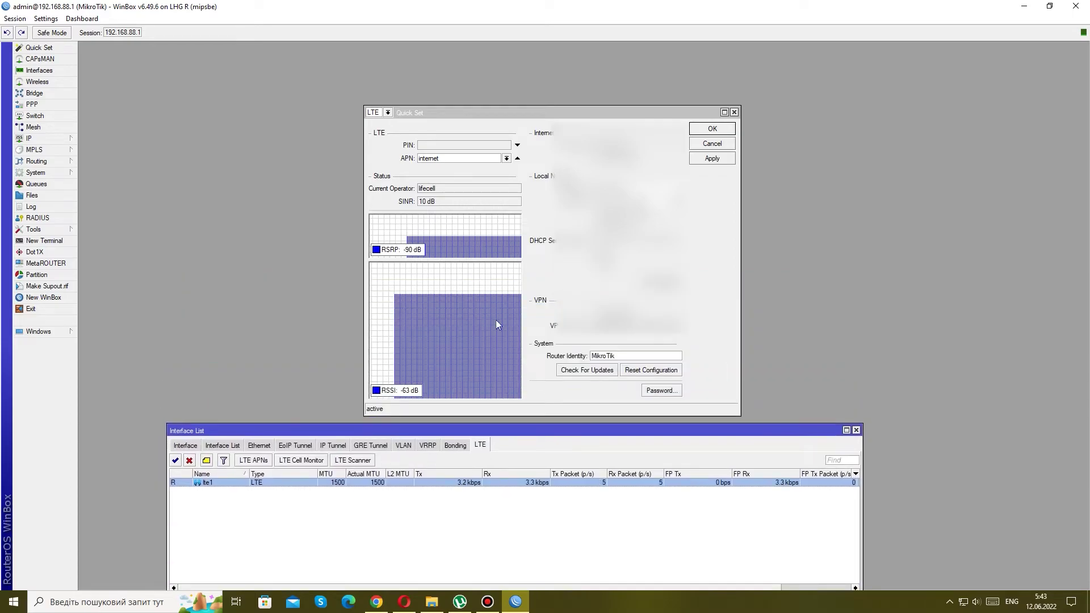
drag(586, 430, 576, 205)
click(846, 205)
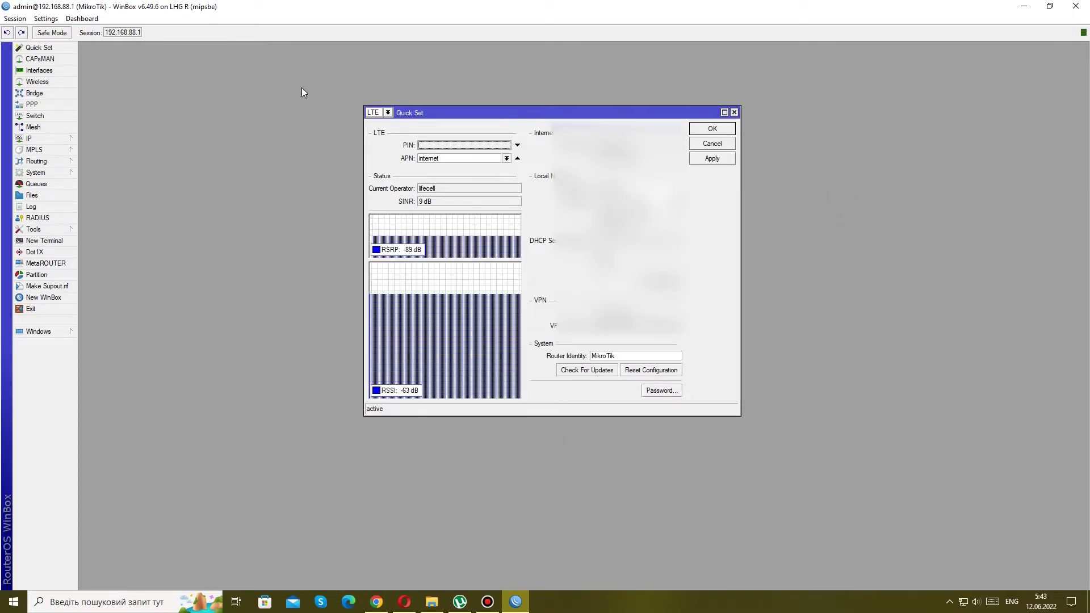
click(55, 71)
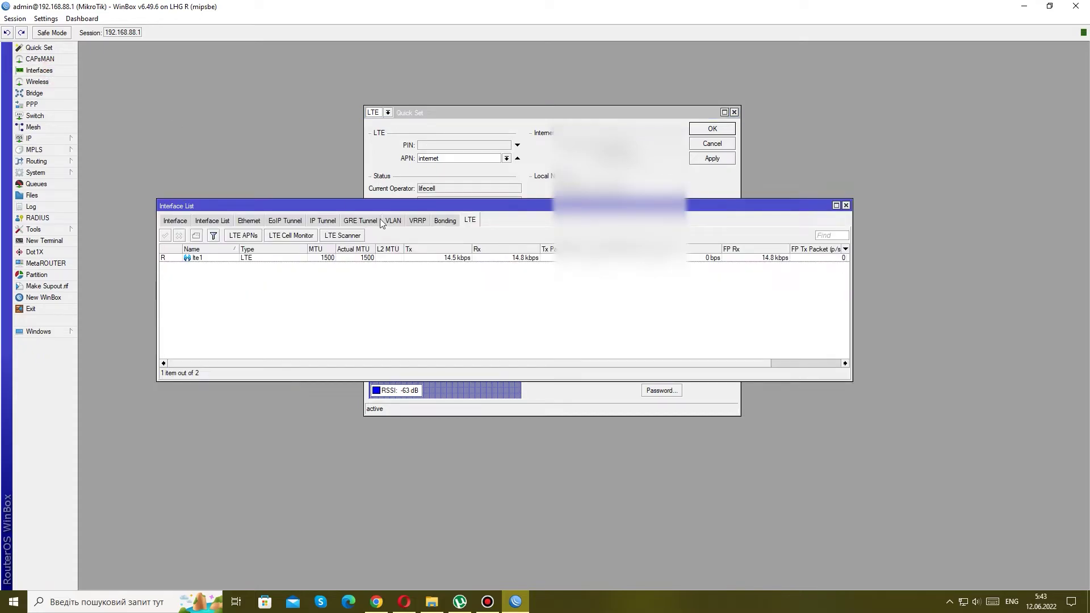
click(424, 259)
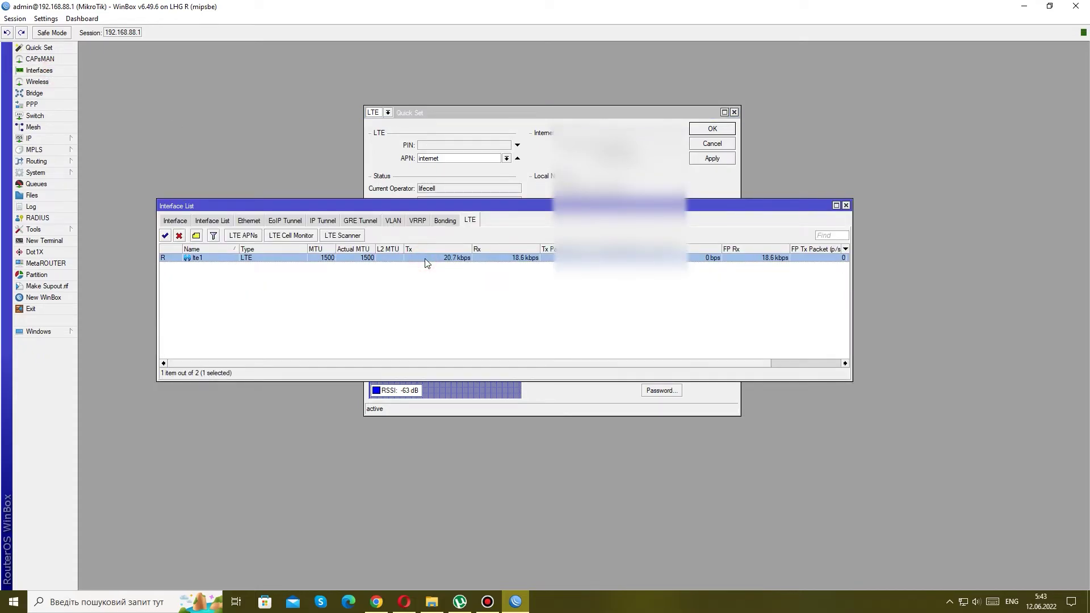
double_click(426, 259)
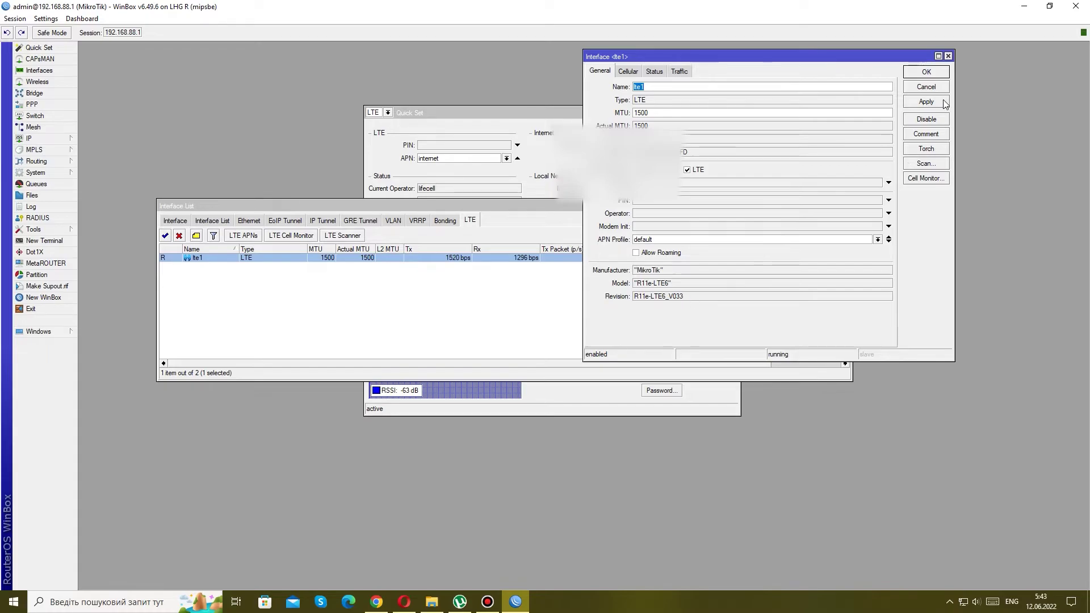
click(948, 55)
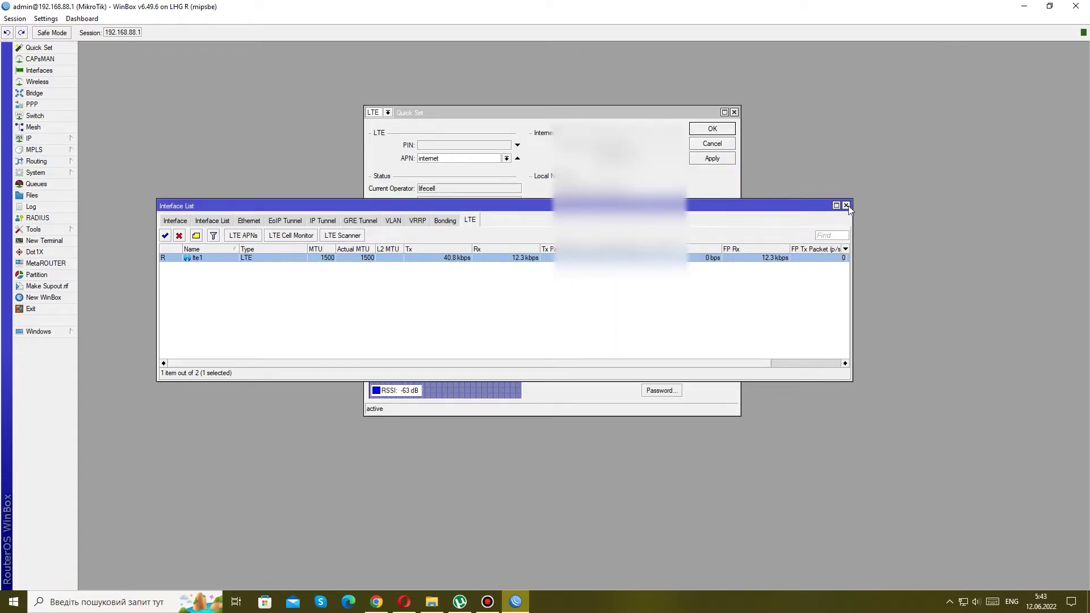
click(846, 205)
Step: Confirm and close Quick Set, exit WinBox, and close the Різне folder window
click(714, 130)
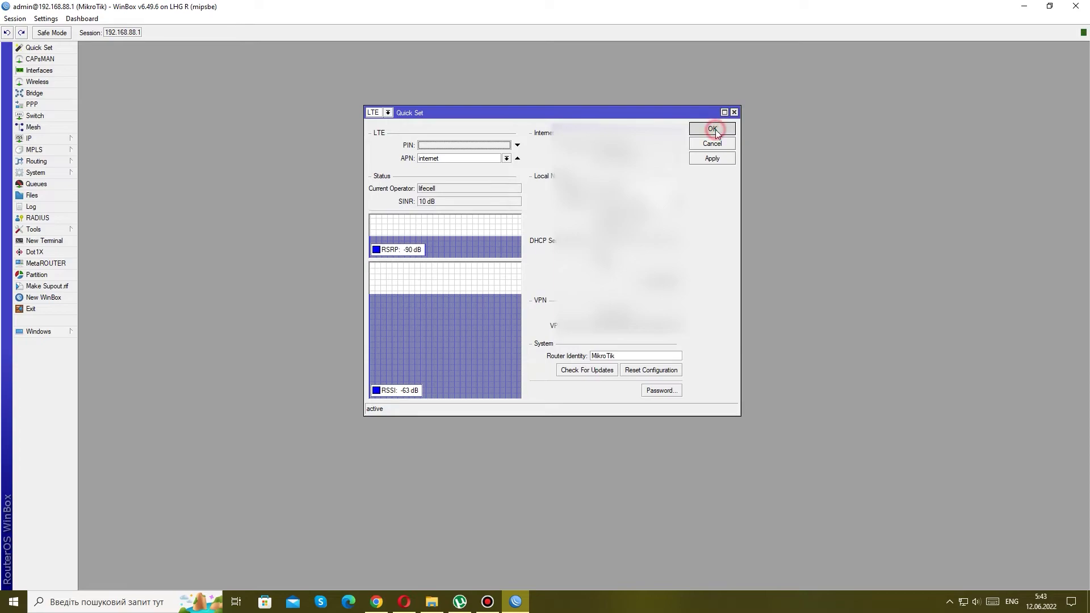
click(1076, 6)
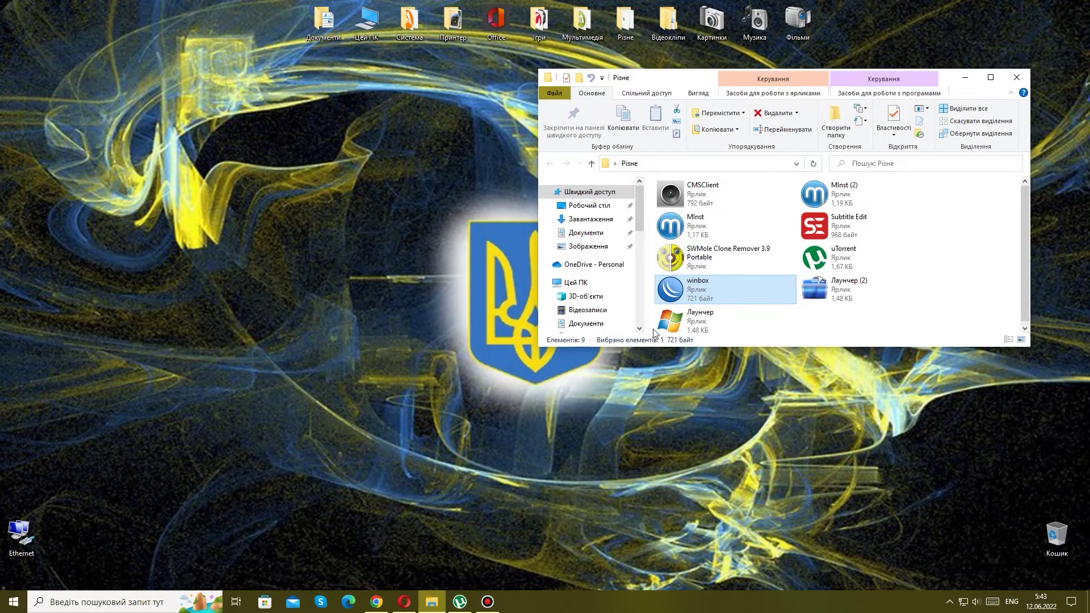
click(1016, 77)
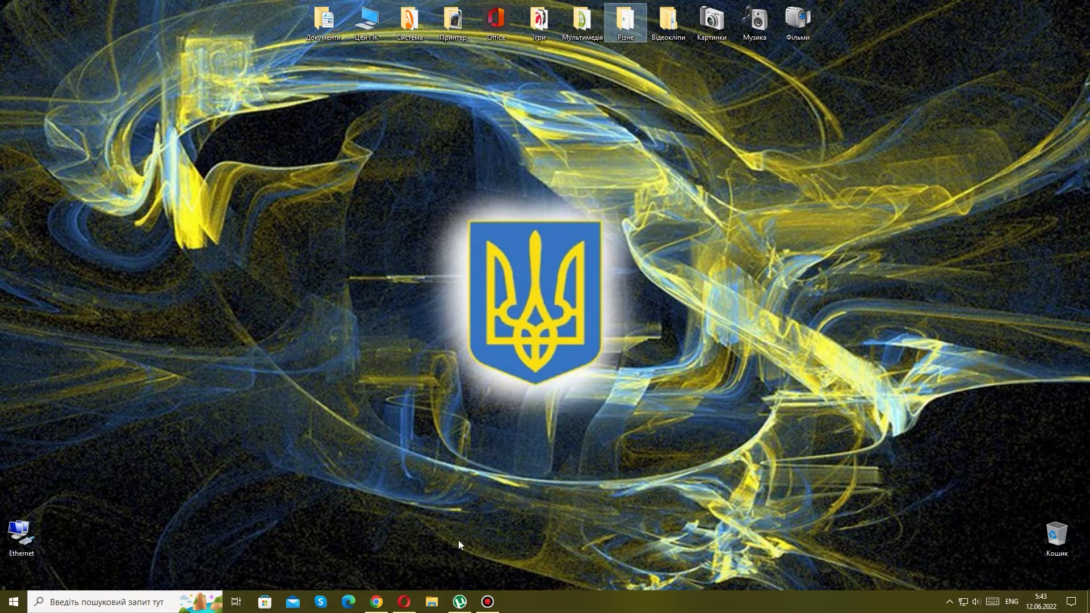
Step: Switch to Chrome, reload the YouTube channel page, and open the video "Модернізація портативної колонки" from its uploads
click(376, 602)
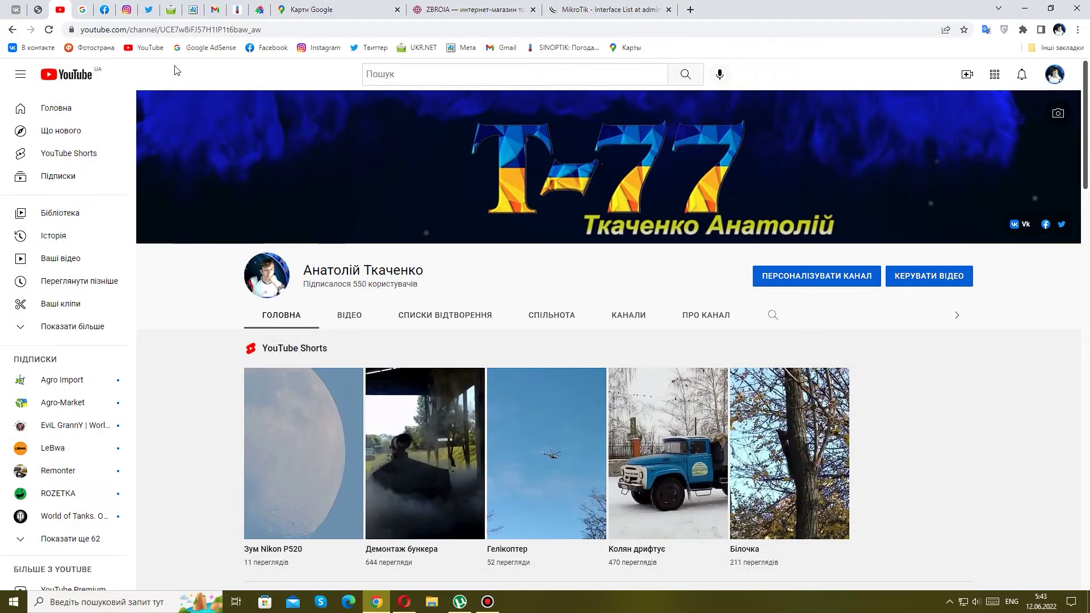
click(48, 29)
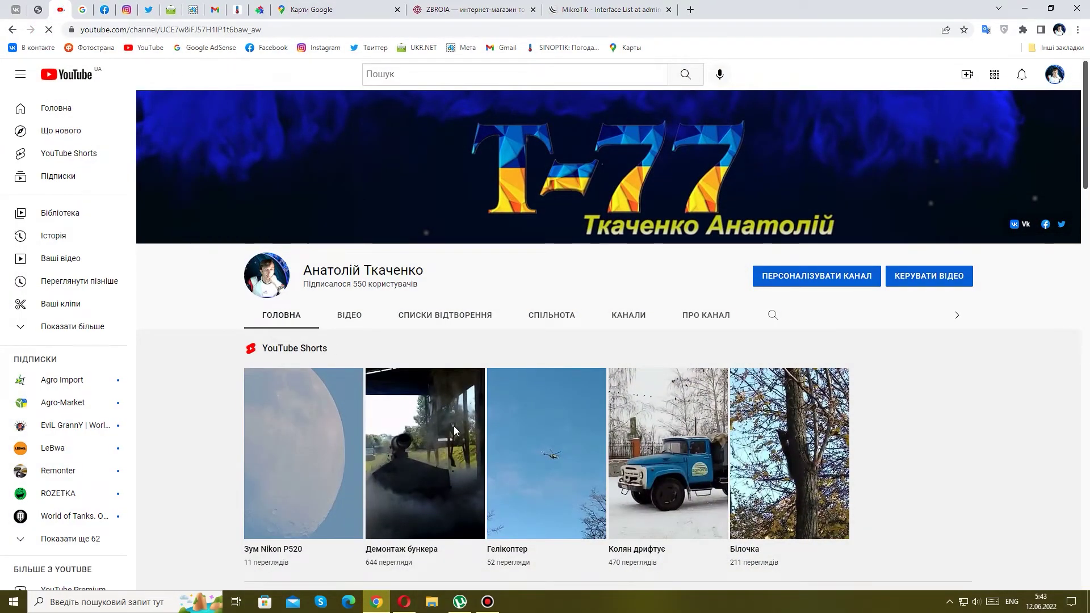
scroll(849, 344, down, 6)
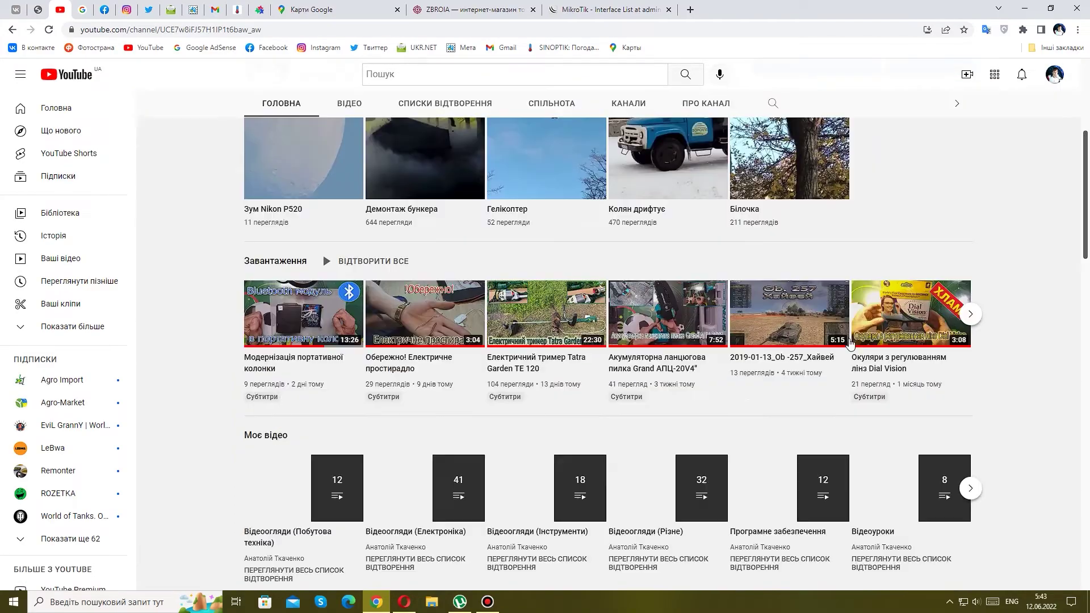
click(296, 323)
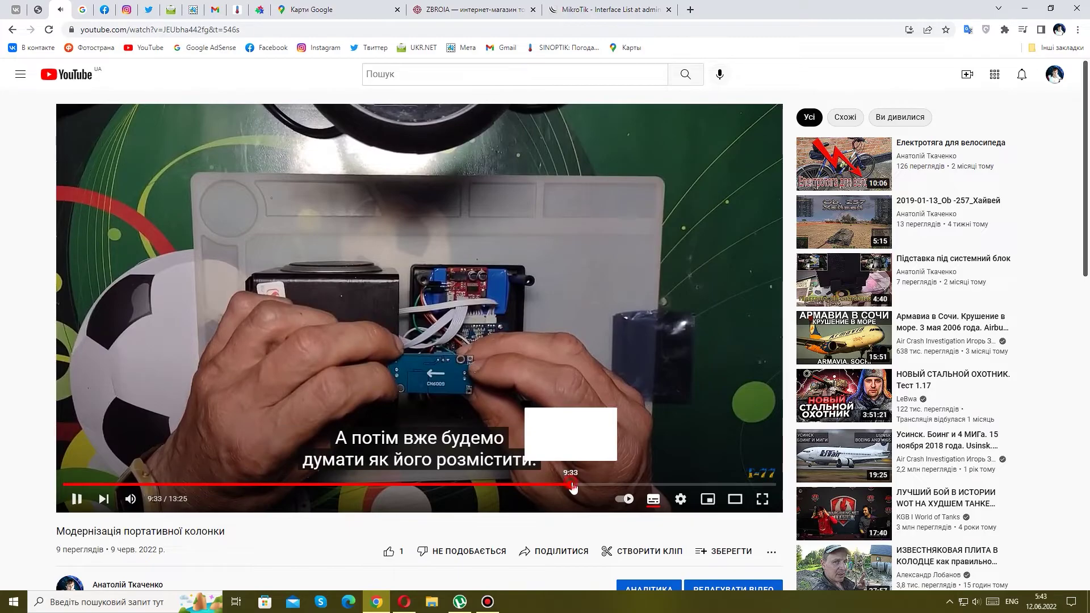
Step: Skip the video forward to about 10:16, view its playback settings, and close them
click(608, 484)
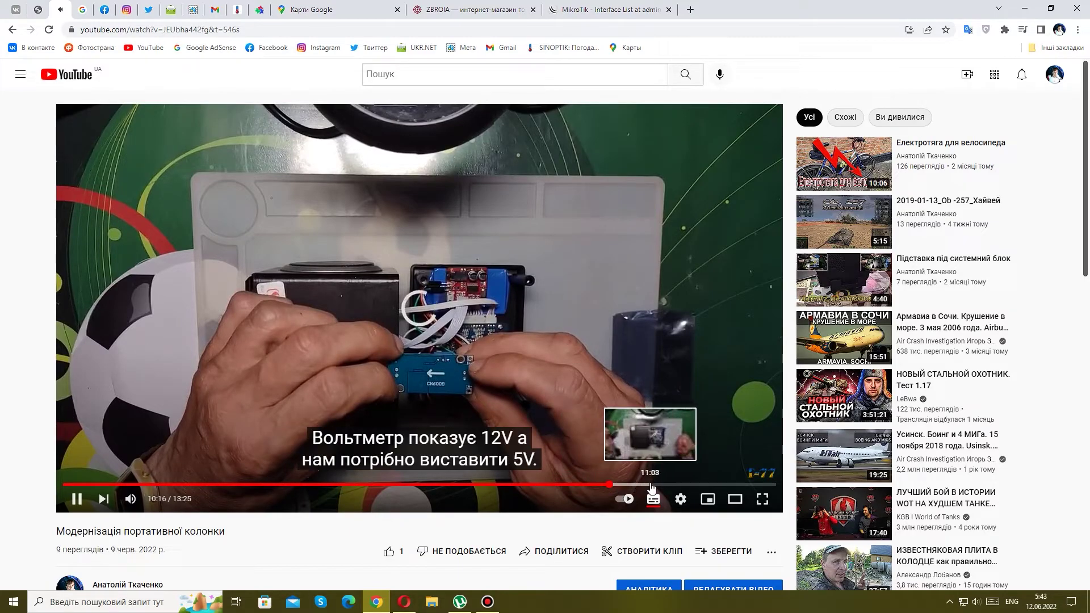
click(679, 499)
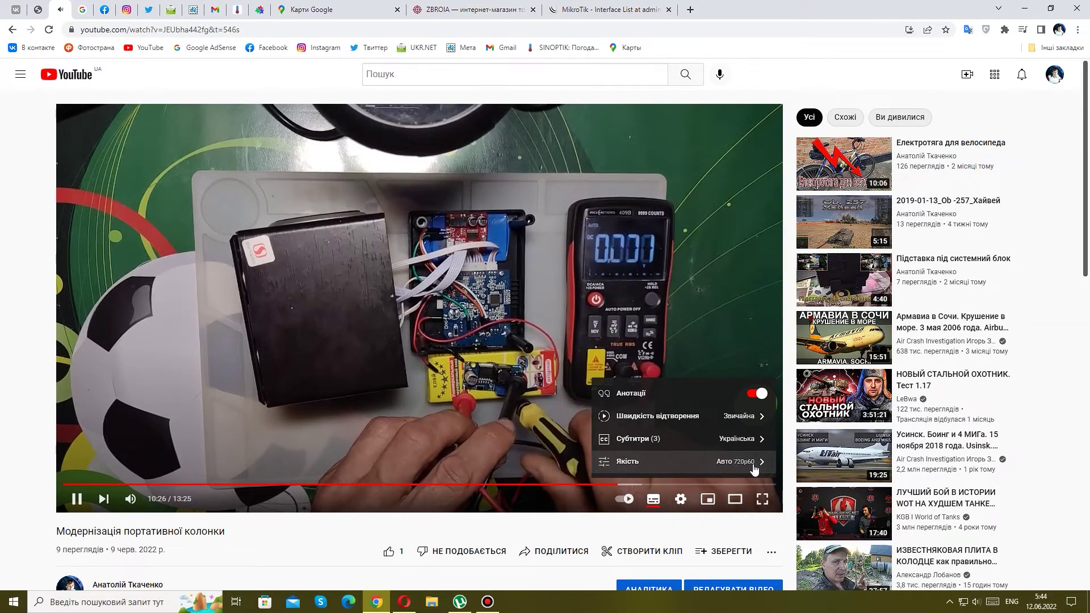
click(454, 397)
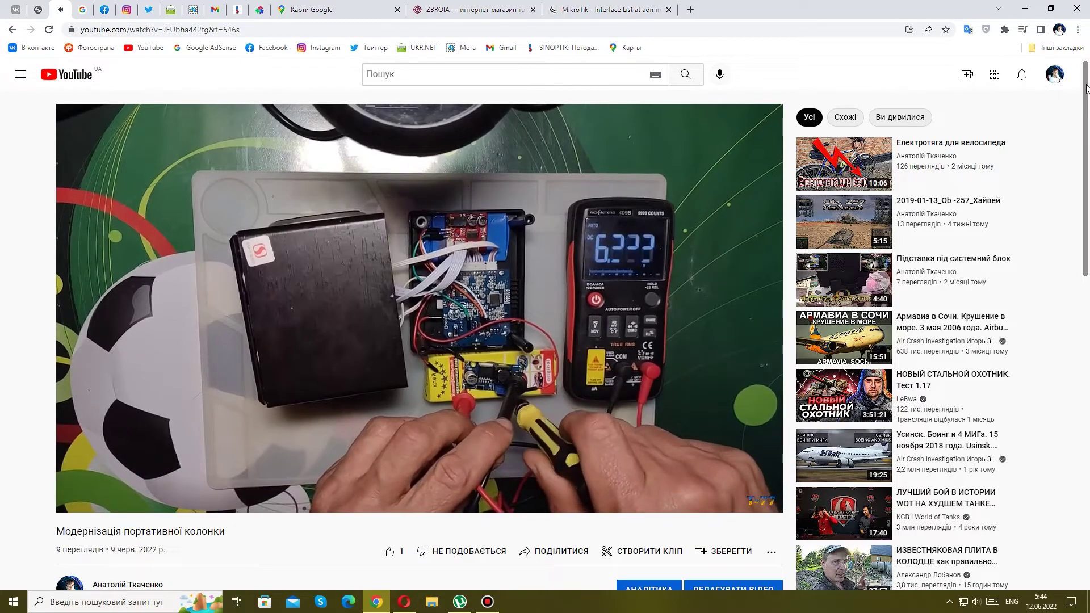
Step: Leave the video and return to the home page of your own YouTube channel
click(1054, 74)
click(953, 149)
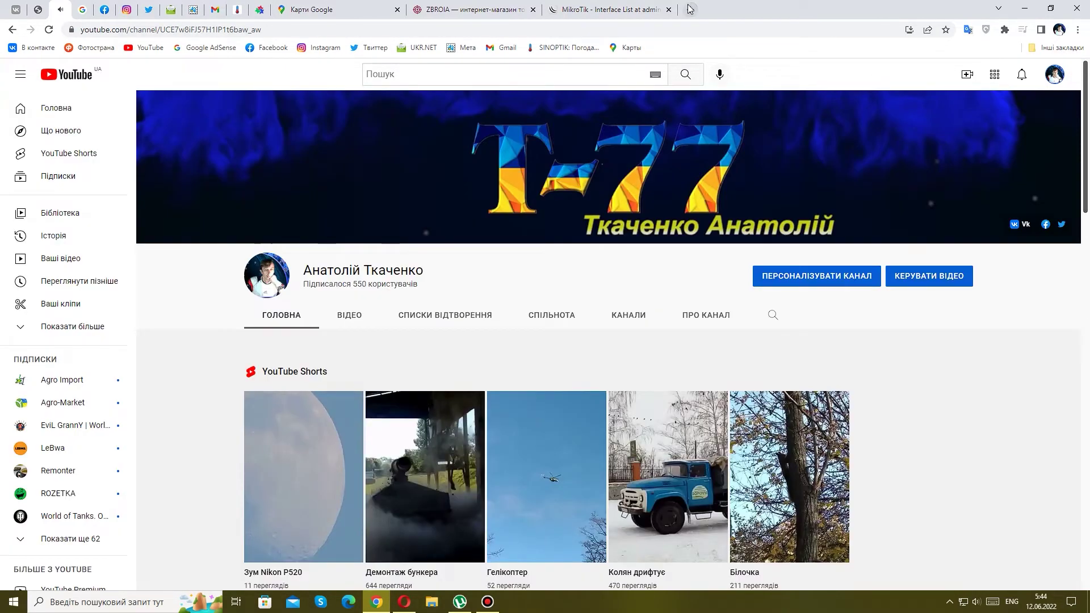
Step: Open a new browser tab and run the earlier Google search for "speed test" from the suggestions
click(690, 9)
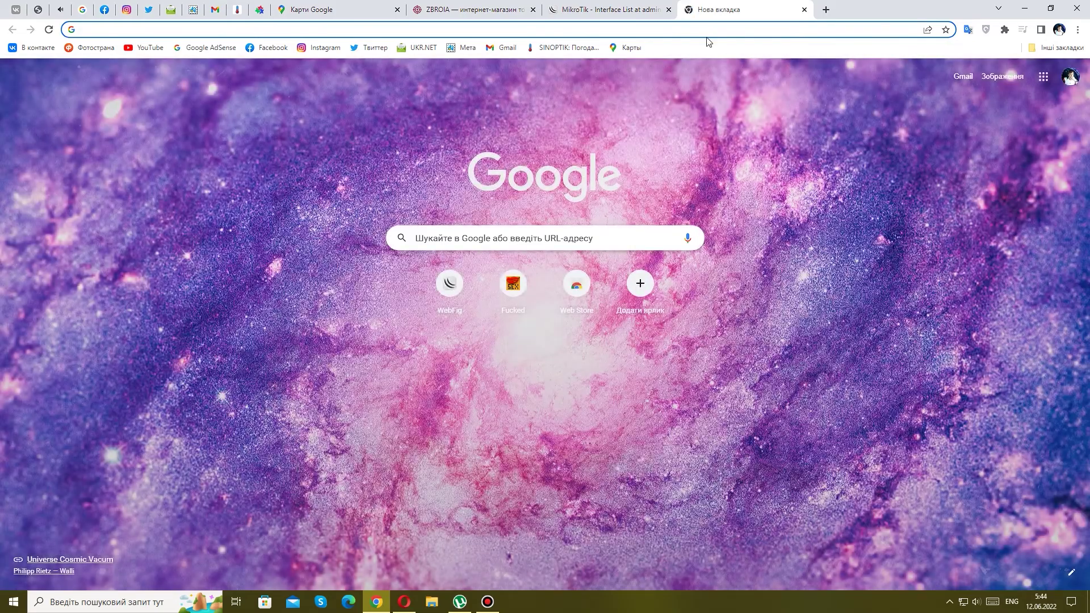
click(448, 238)
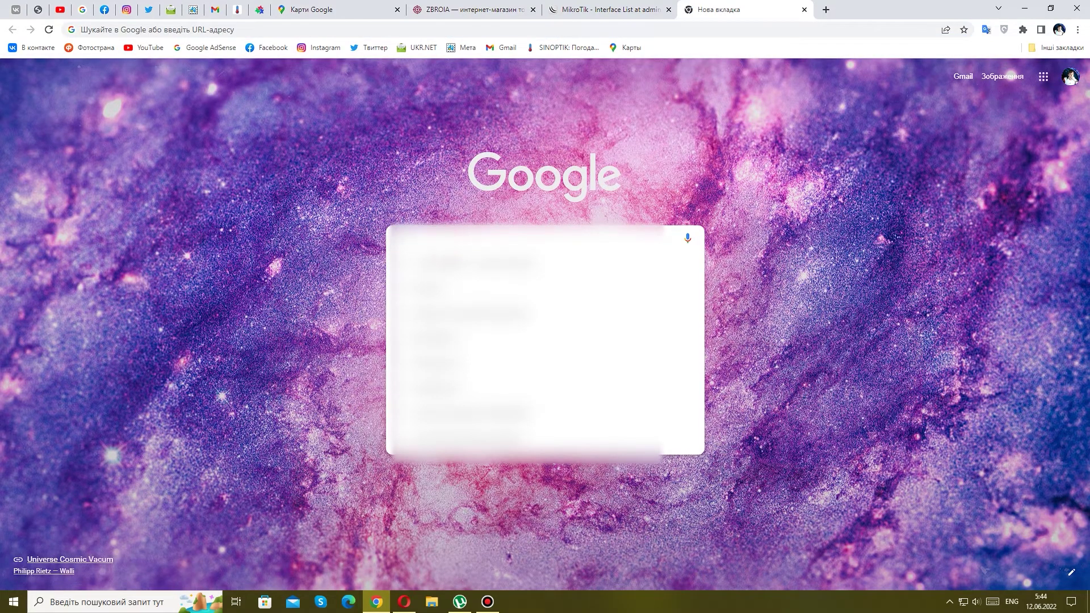
key(Down)
key(Down)
key(Down)
key(Down)
key(Down)
key(Down)
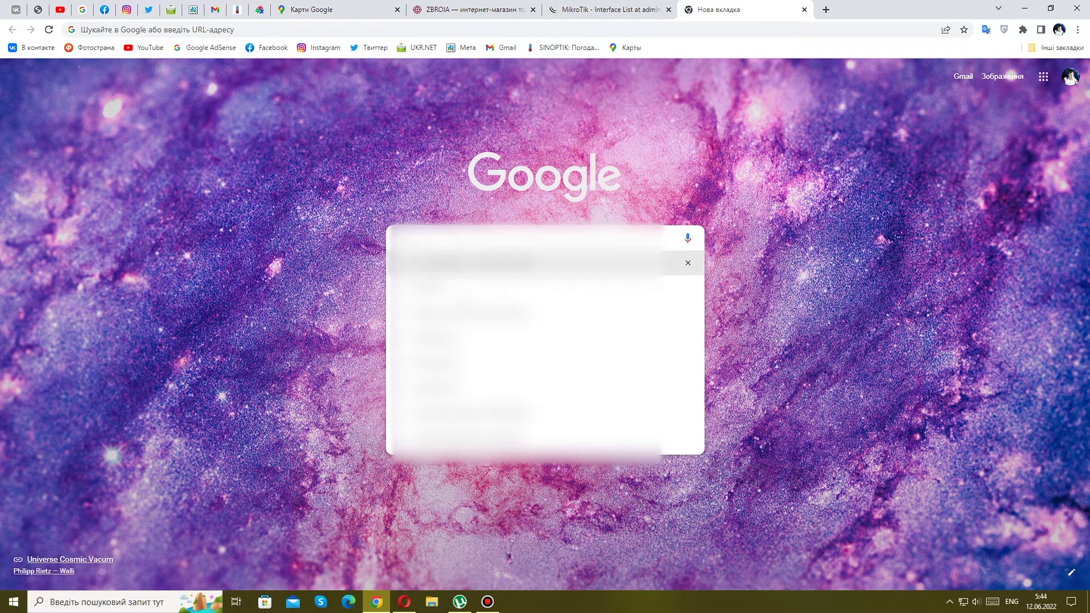
key(Return)
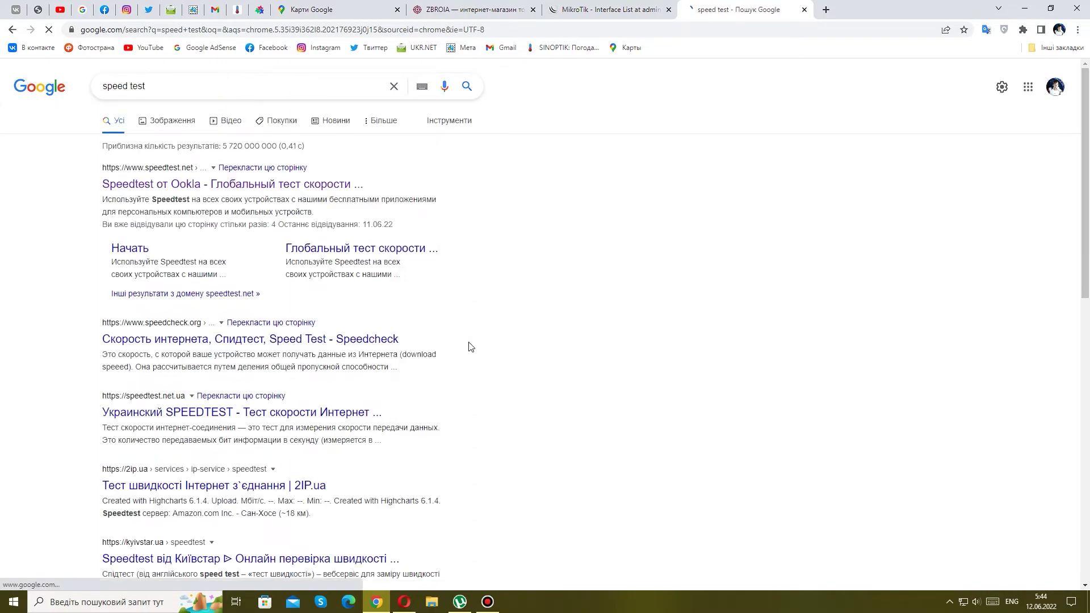
Step: Open the Speedtest by Ookla site from the search results and start an internet speed test
click(287, 184)
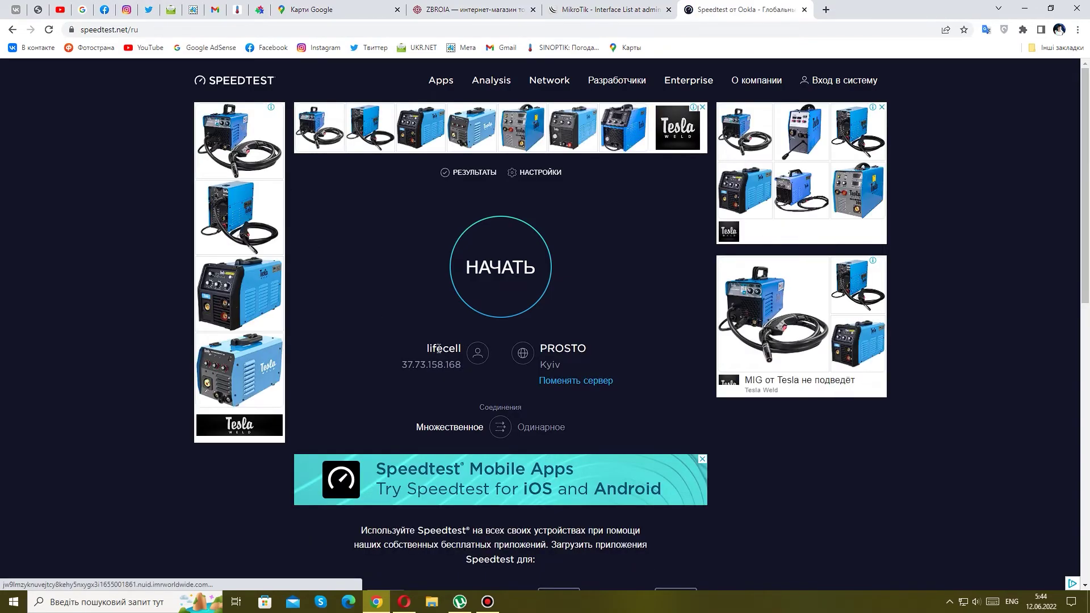
click(510, 262)
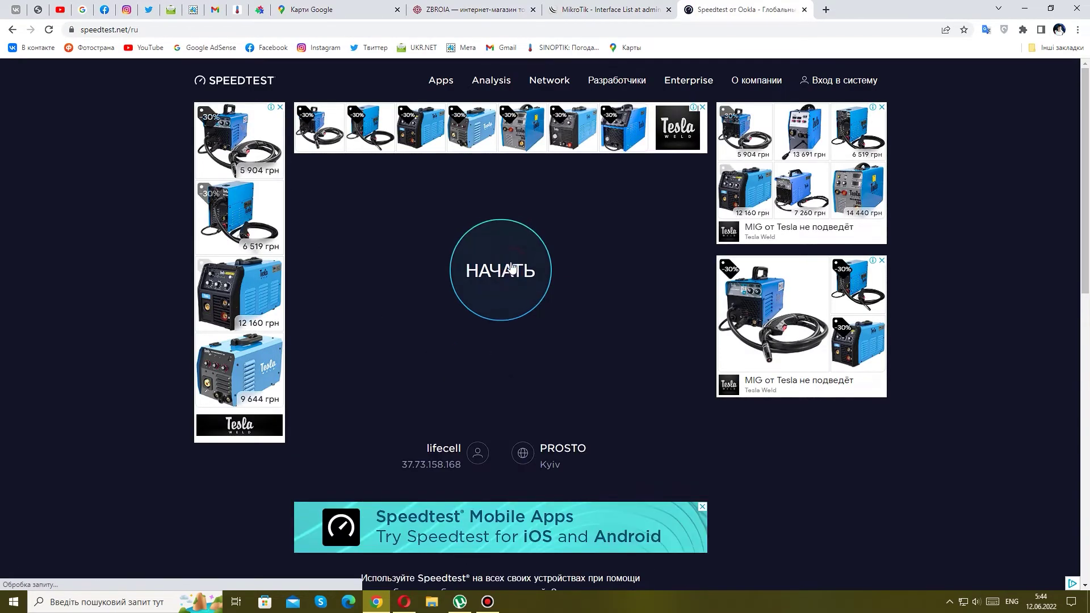